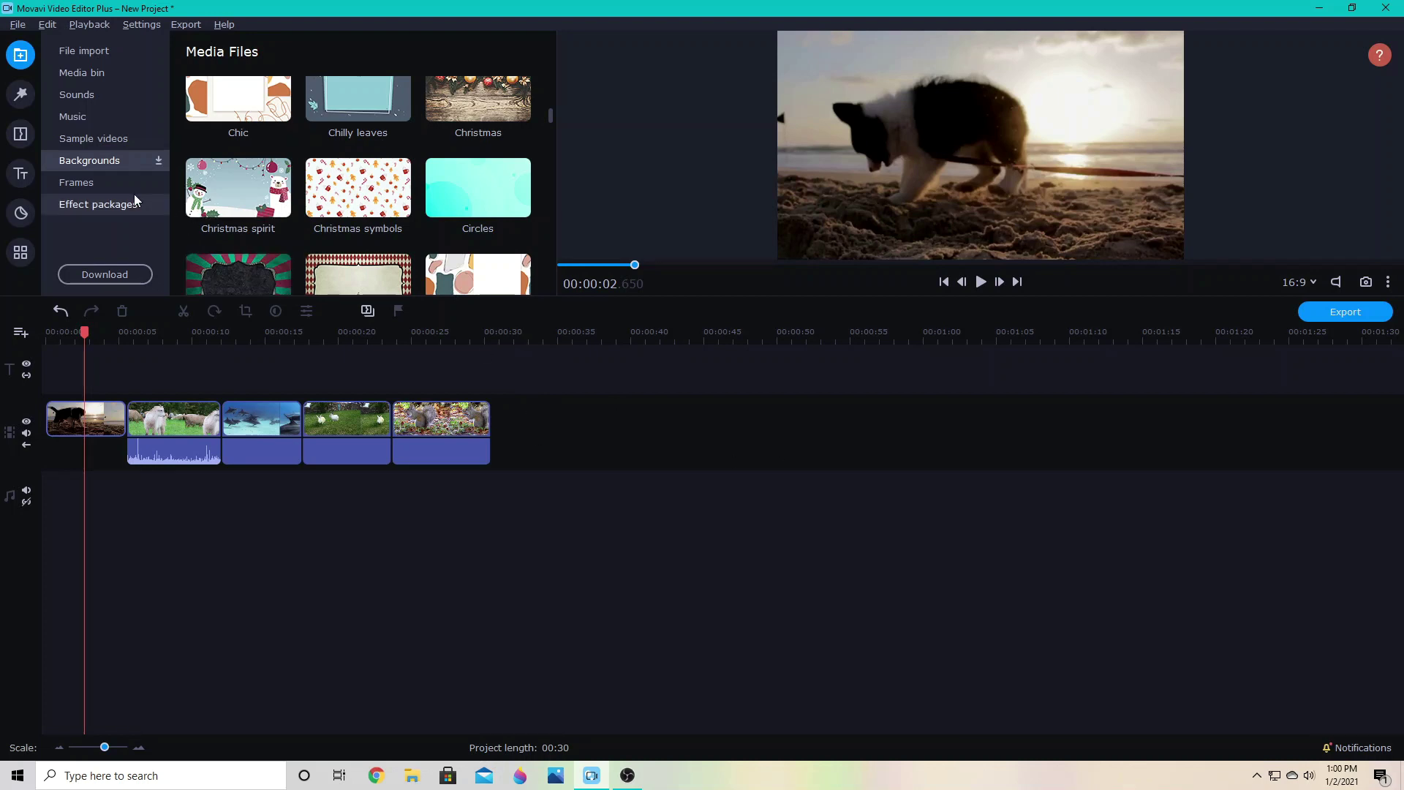
Drop the Gradient → fade transition between the first and second clips
click(17, 135)
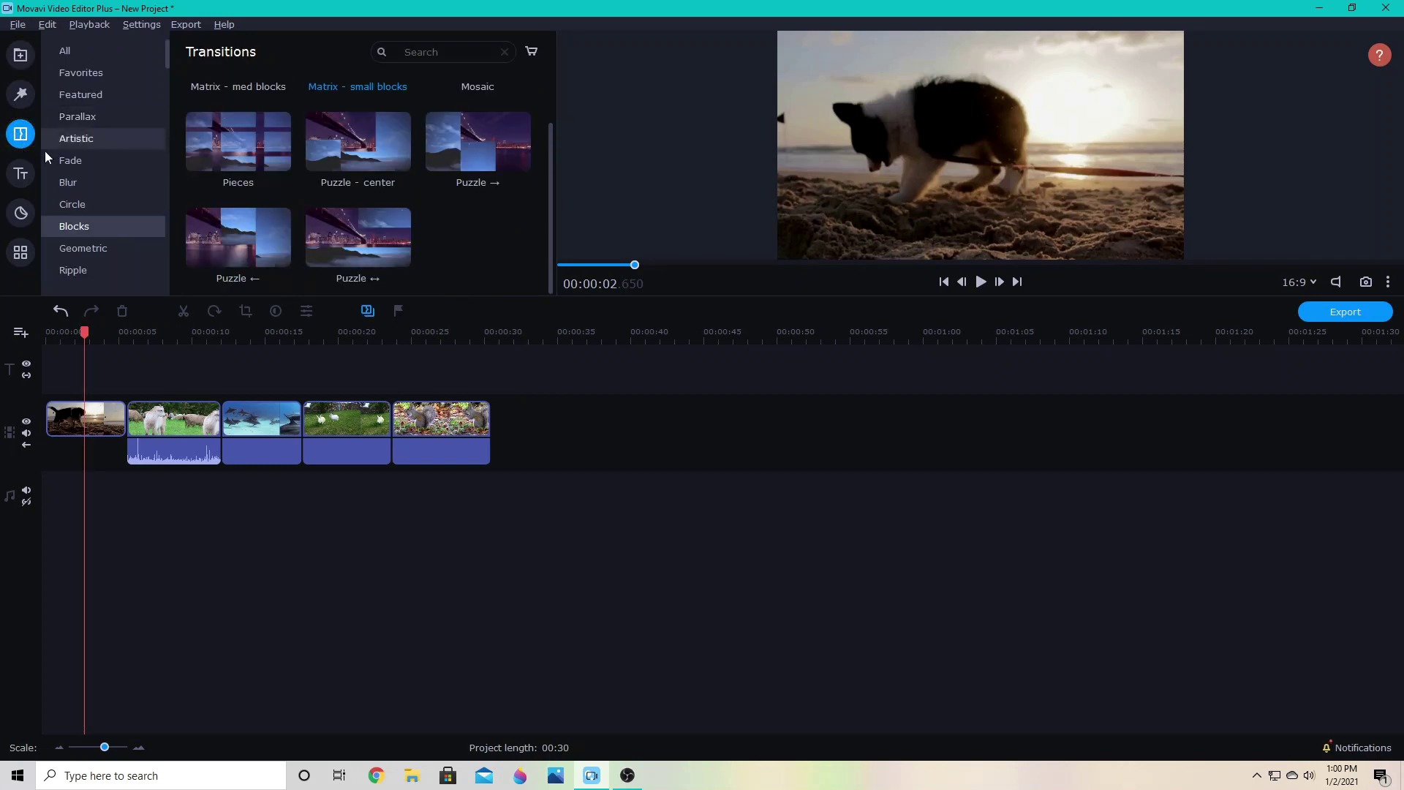
click(74, 161)
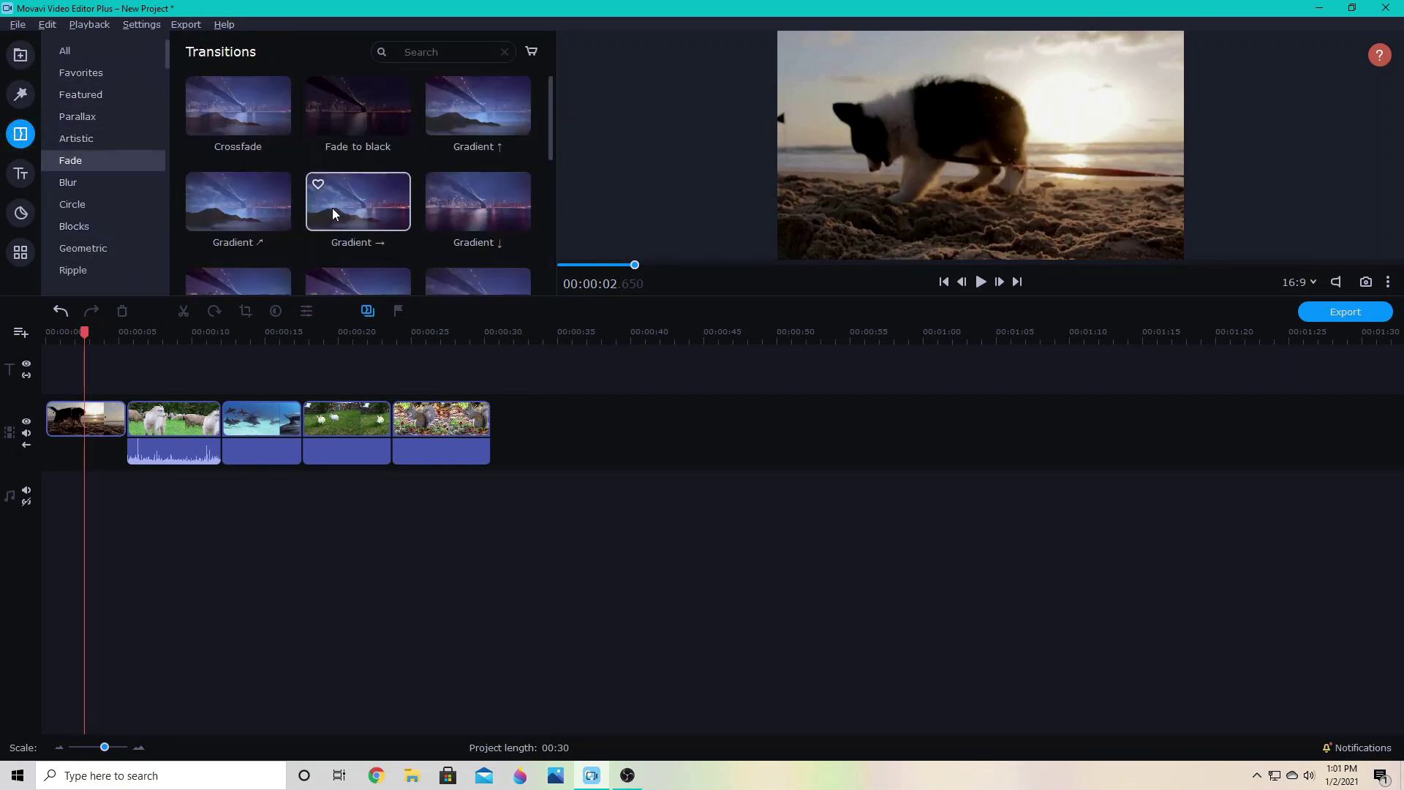
drag(345, 210, 124, 433)
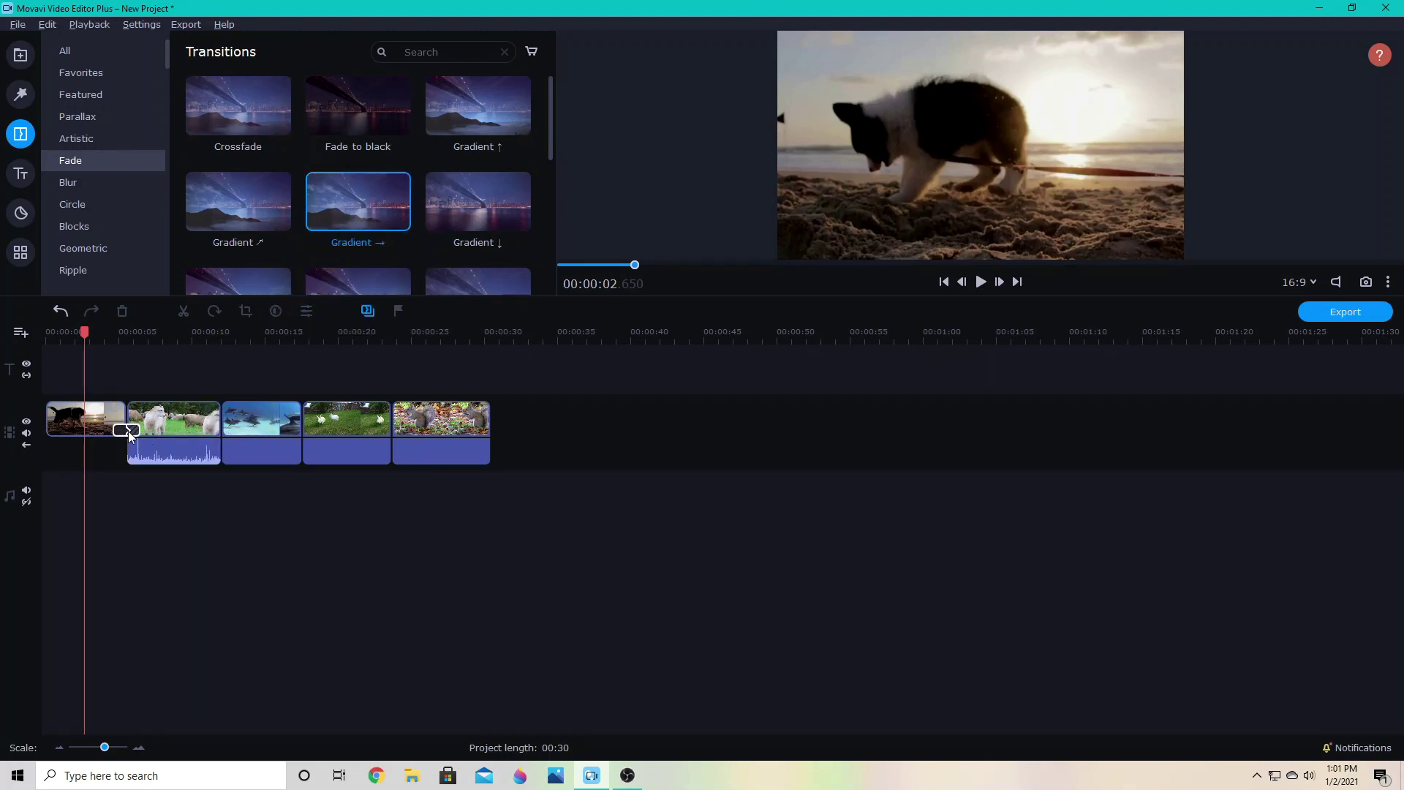
Preview the clip 1–2 transition from the dog clip, then open its properties
click(133, 436)
click(139, 431)
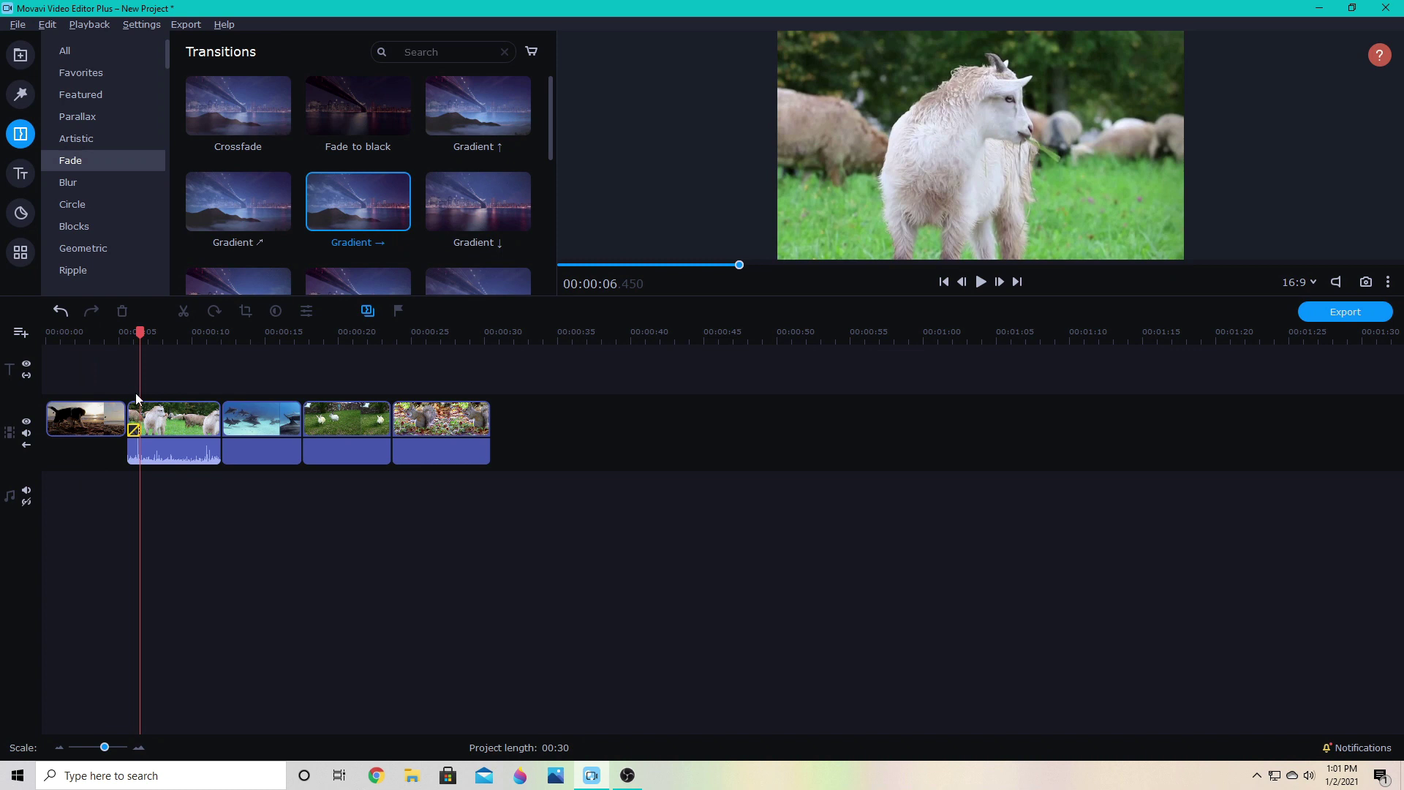
click(128, 439)
click(101, 334)
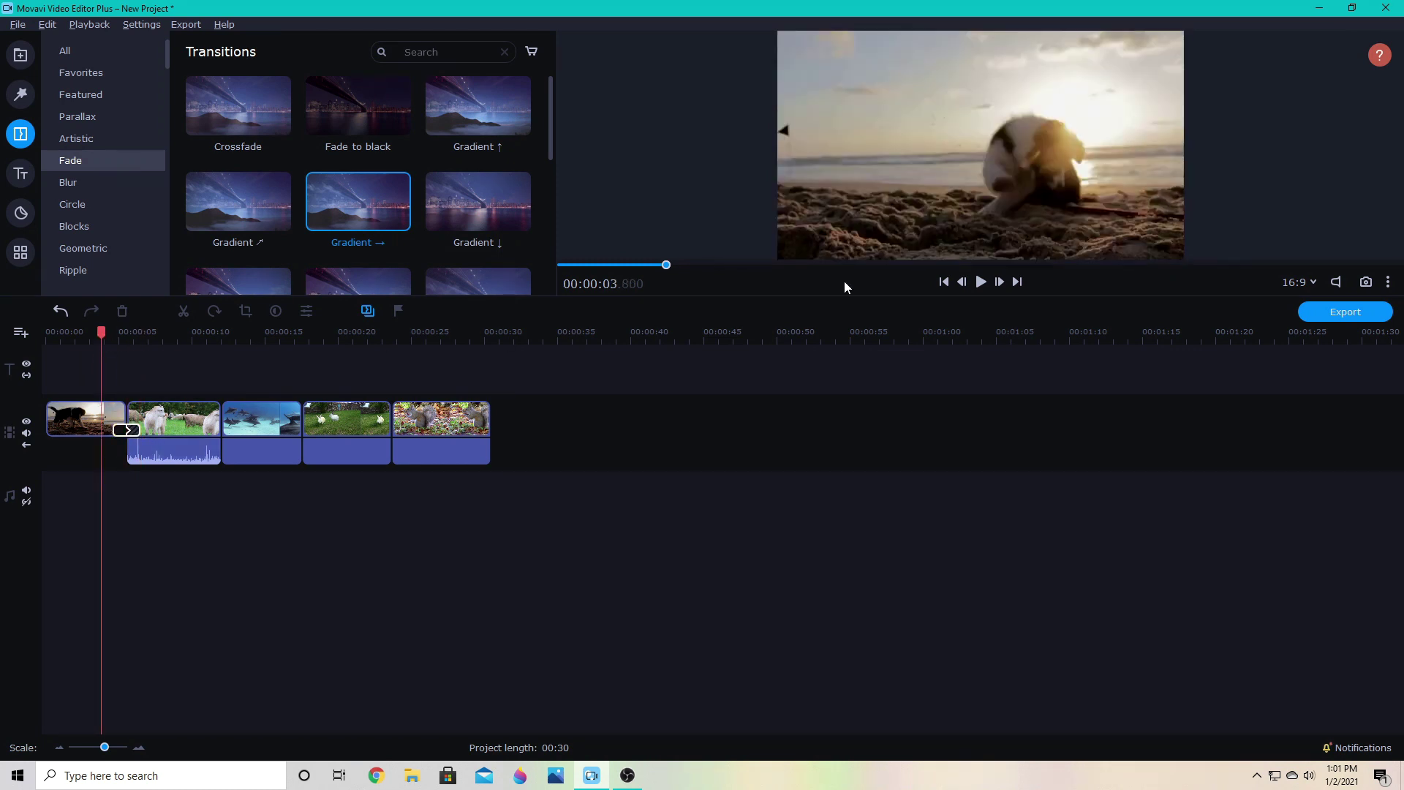
click(980, 283)
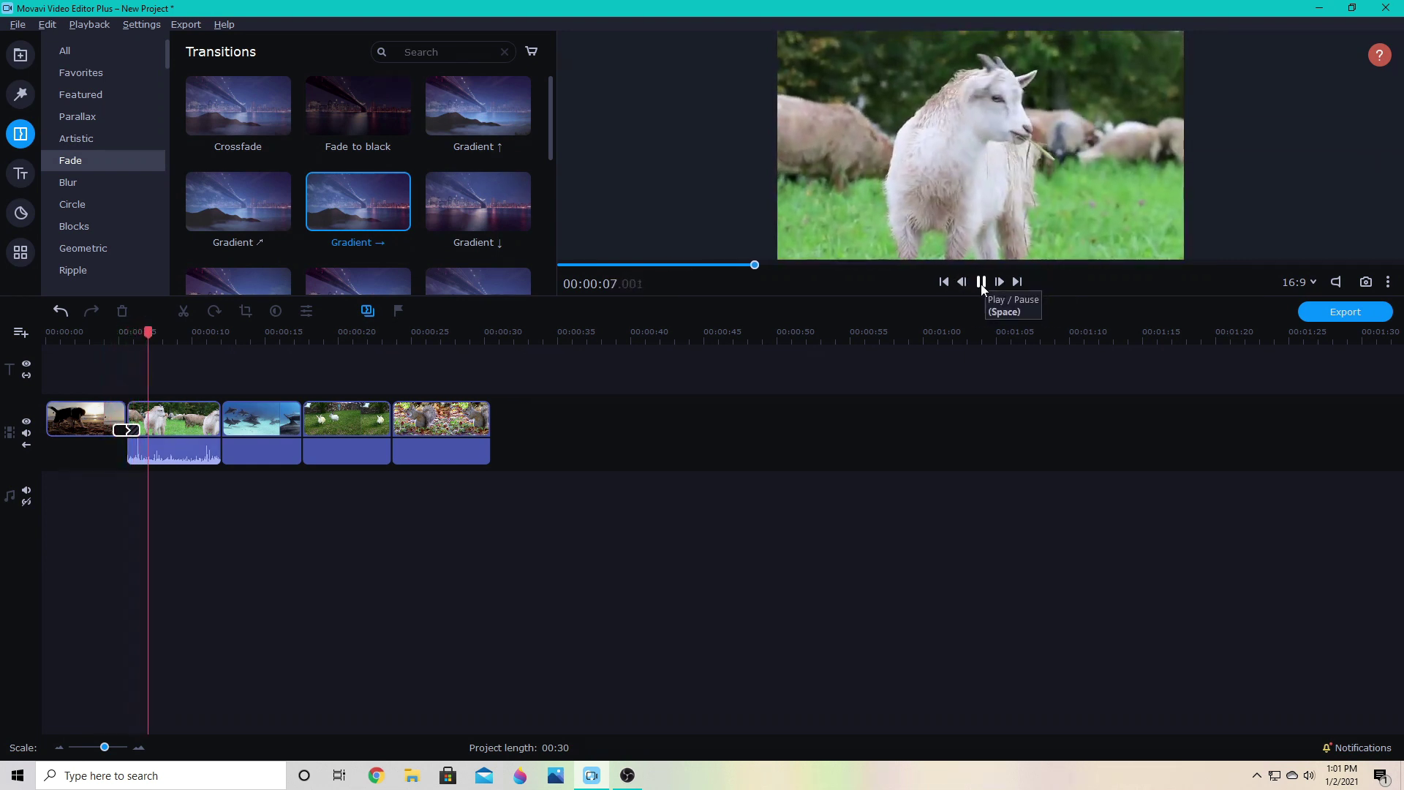
click(981, 283)
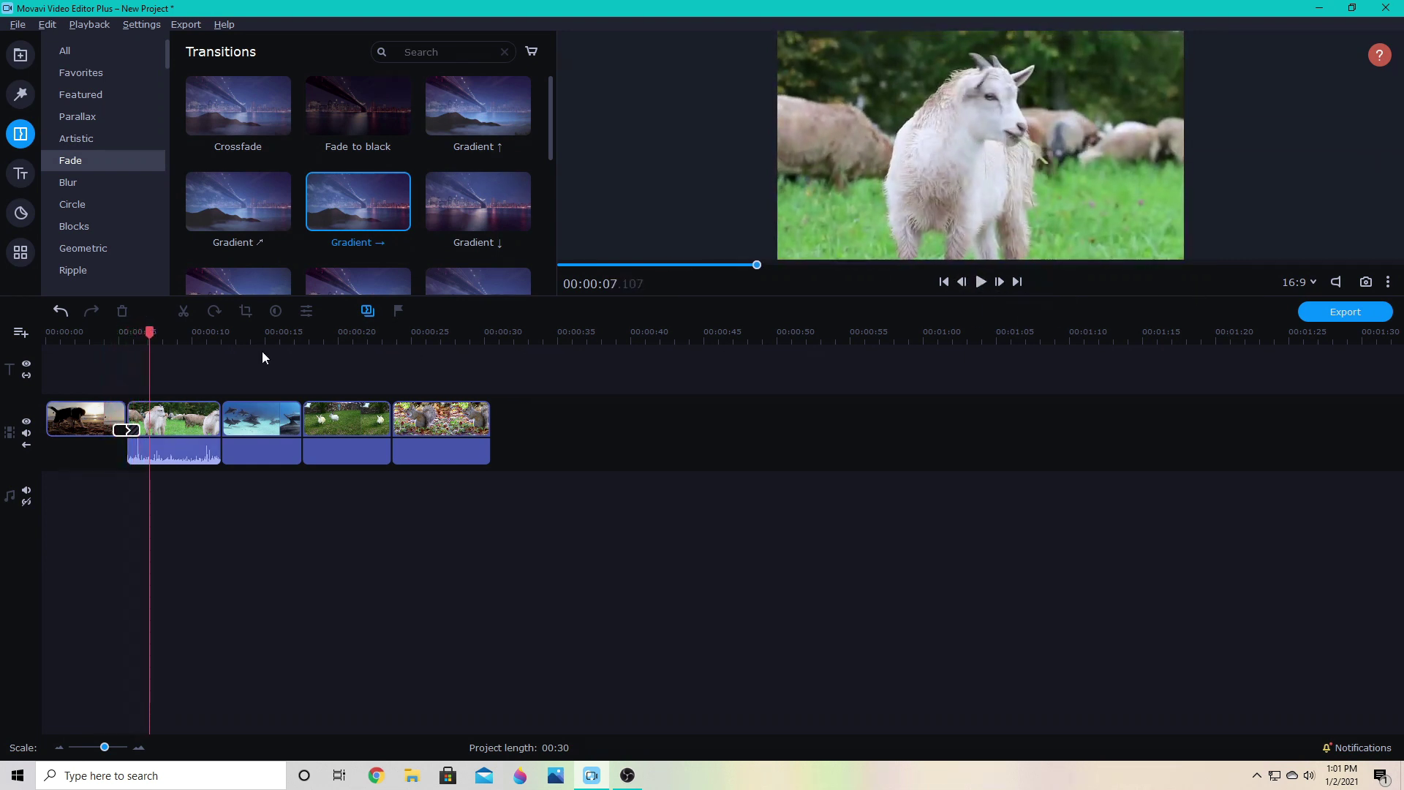
double_click(127, 430)
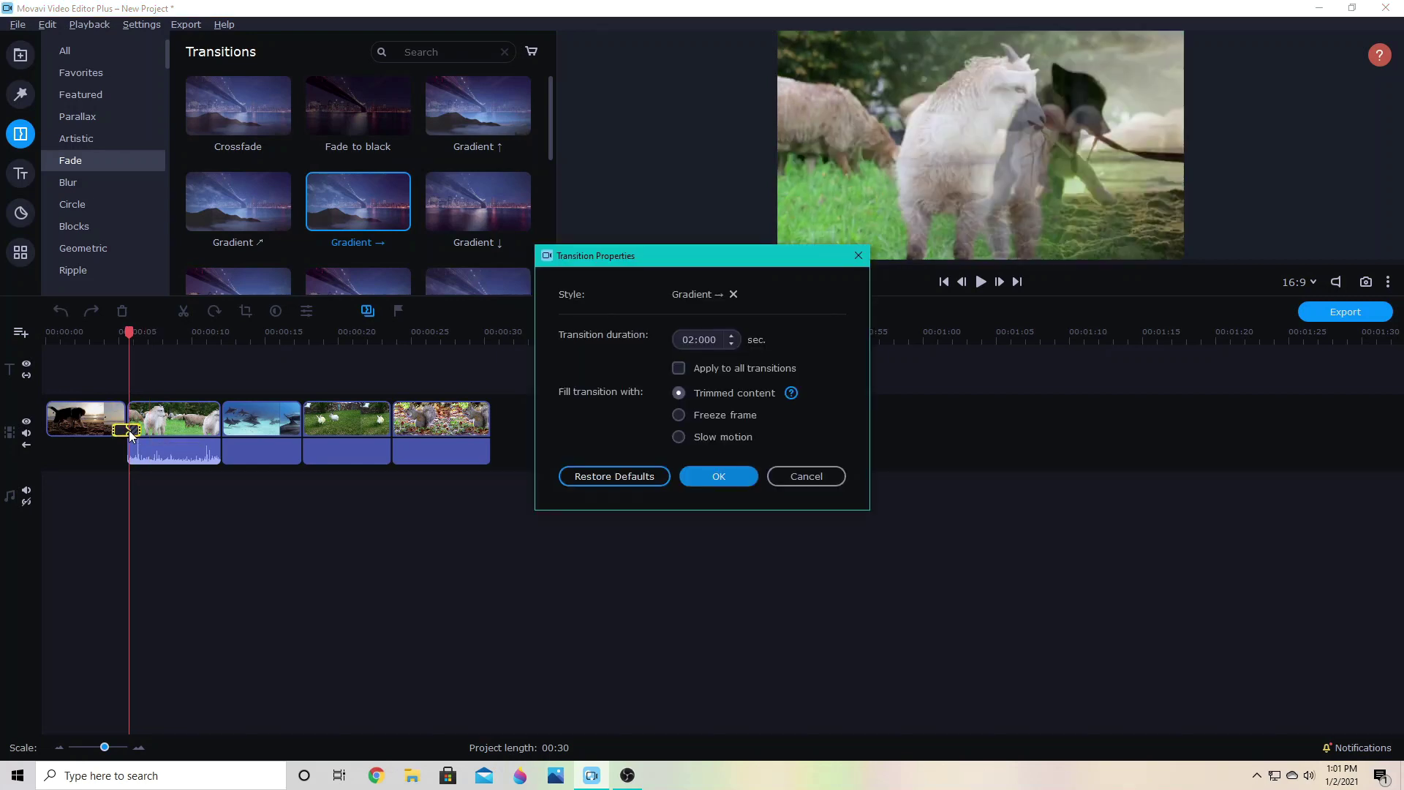
click(735, 335)
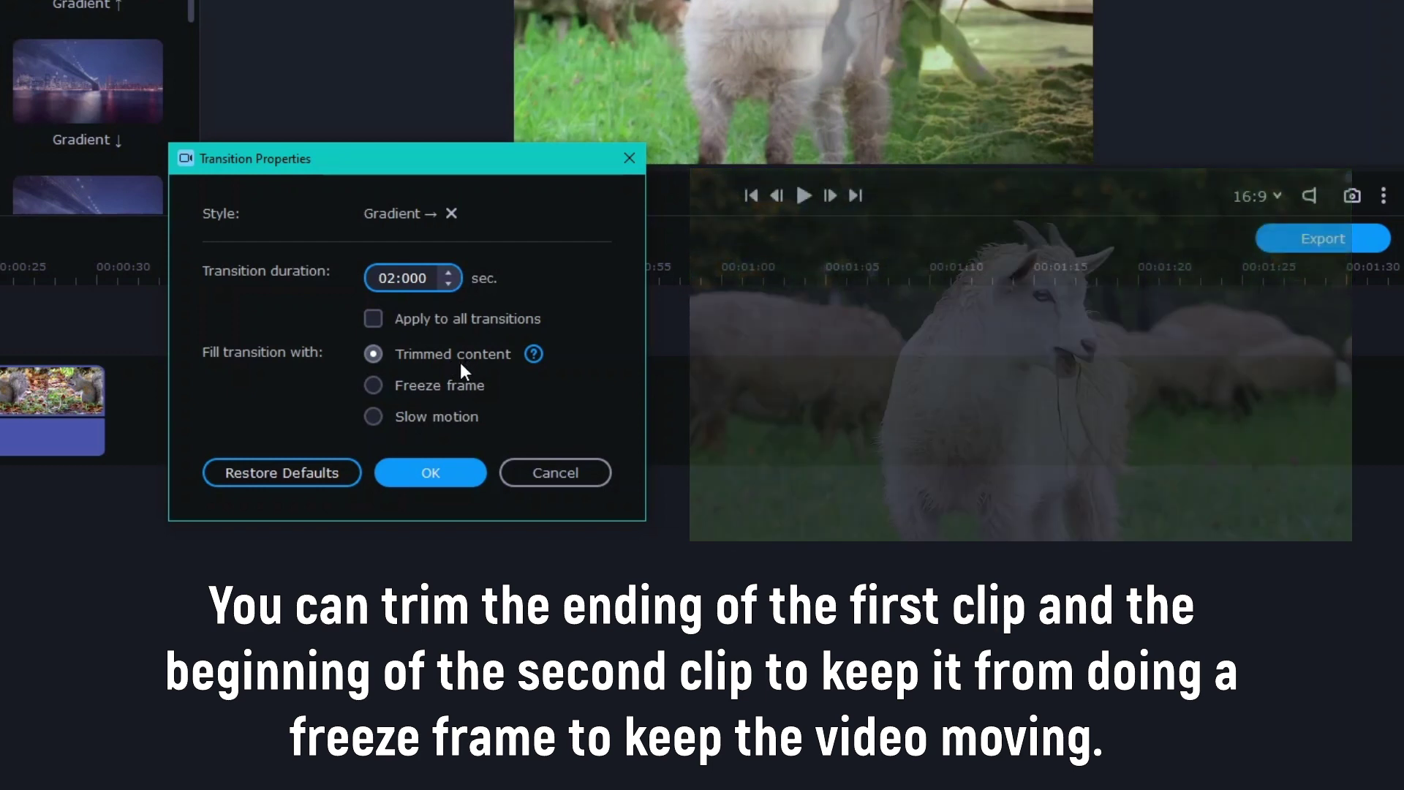
click(373, 385)
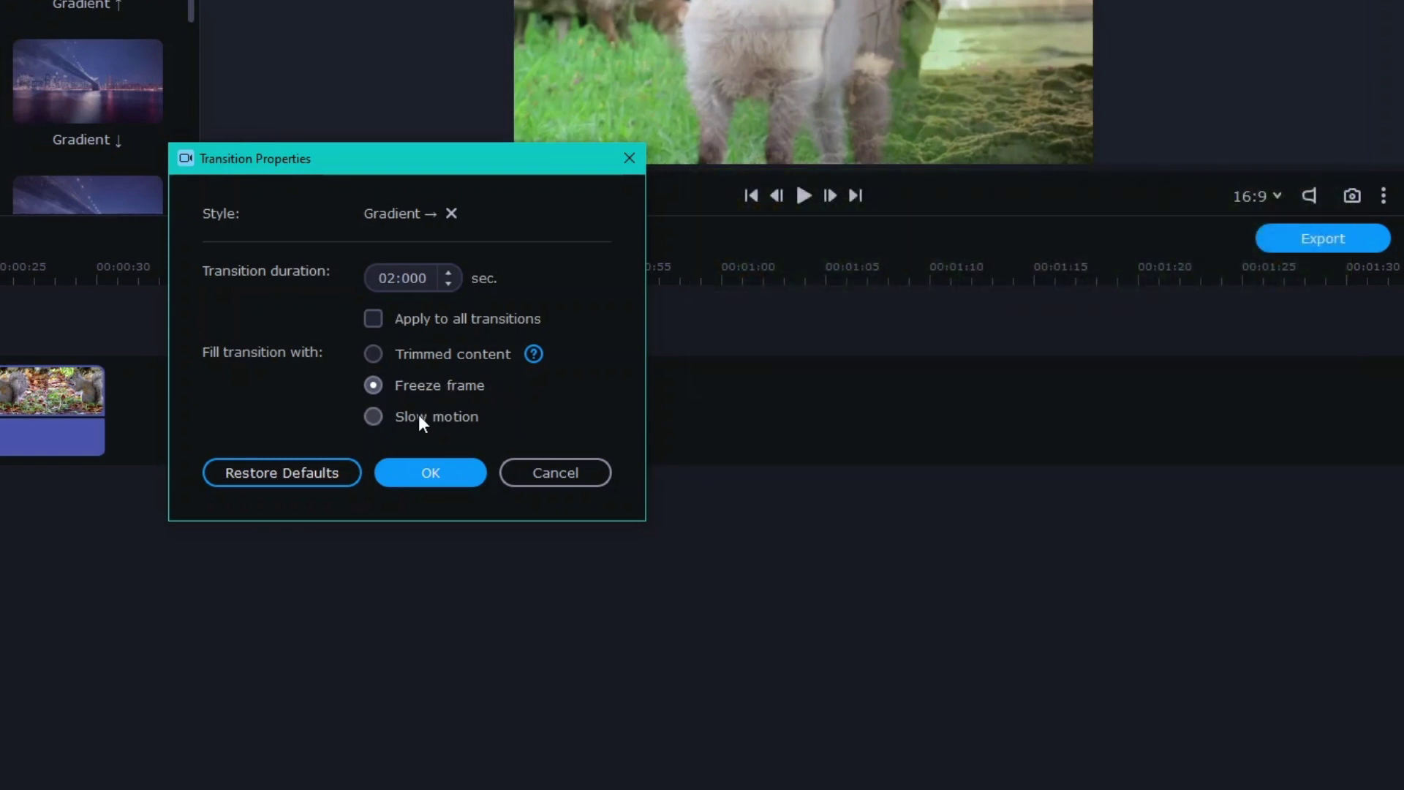
click(418, 414)
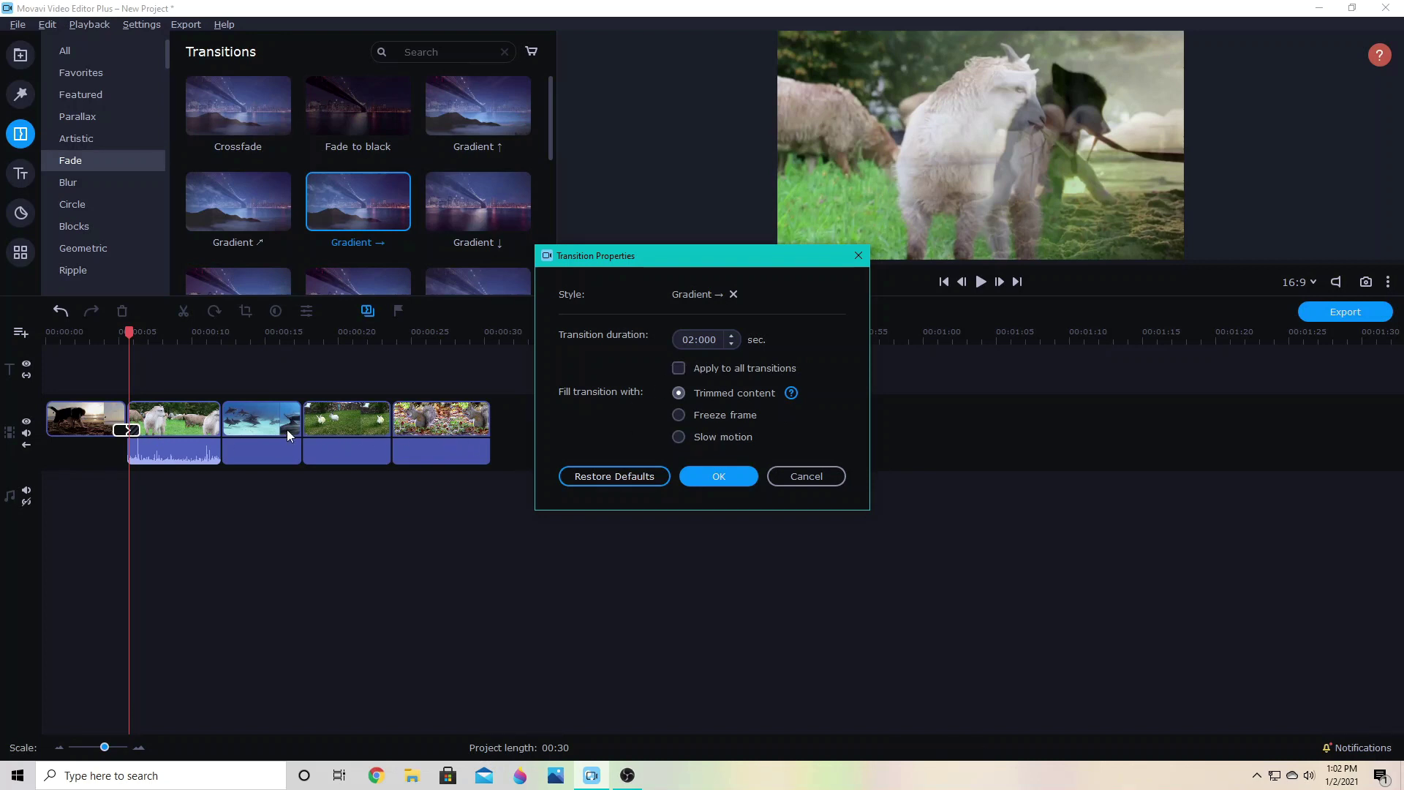
click(678, 369)
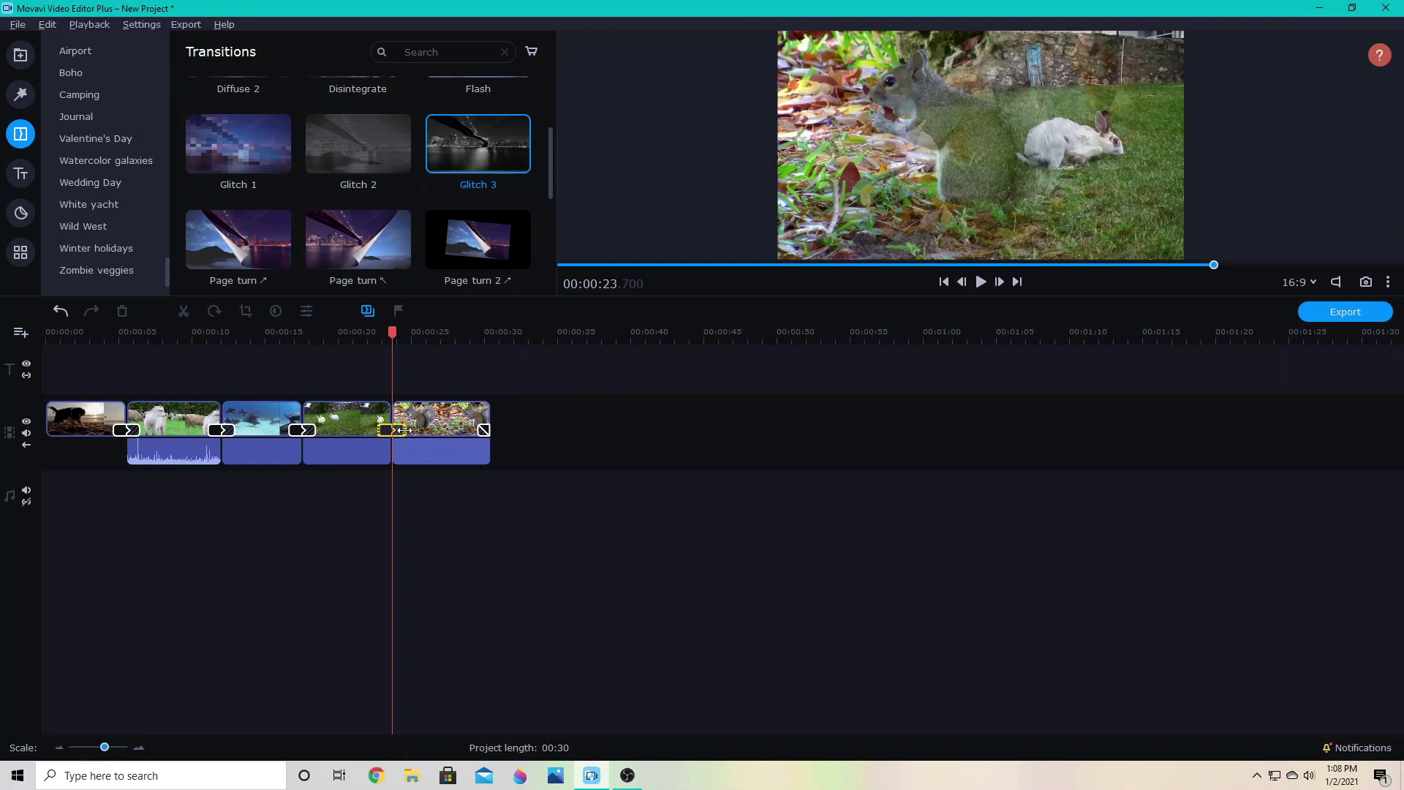
Scrub across the clip 4–5 transition and open its properties, showing 02:700 sec duration
mouse_move(405, 430)
mouse_down()
mouse_move(433, 431)
mouse_move(414, 431)
mouse_up()
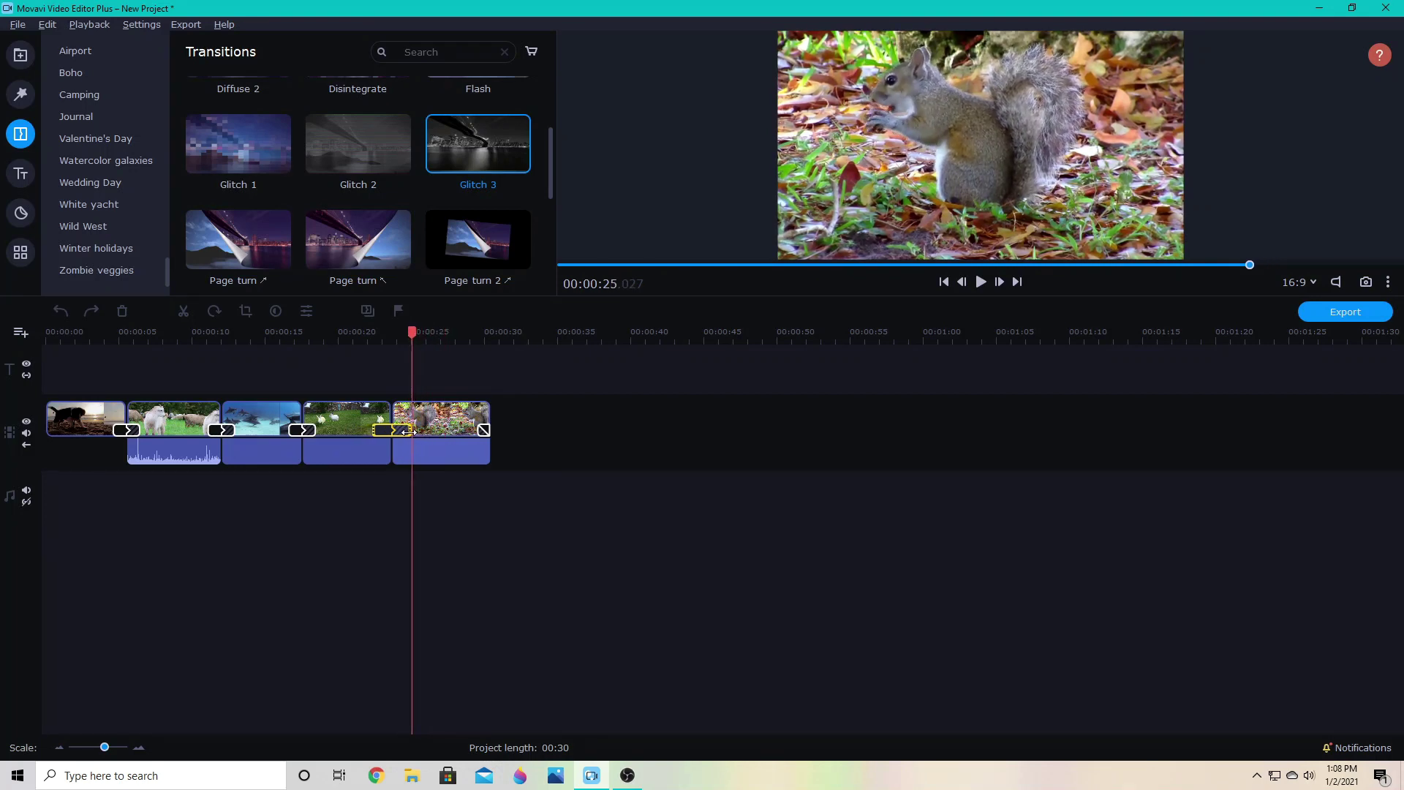
double_click(408, 431)
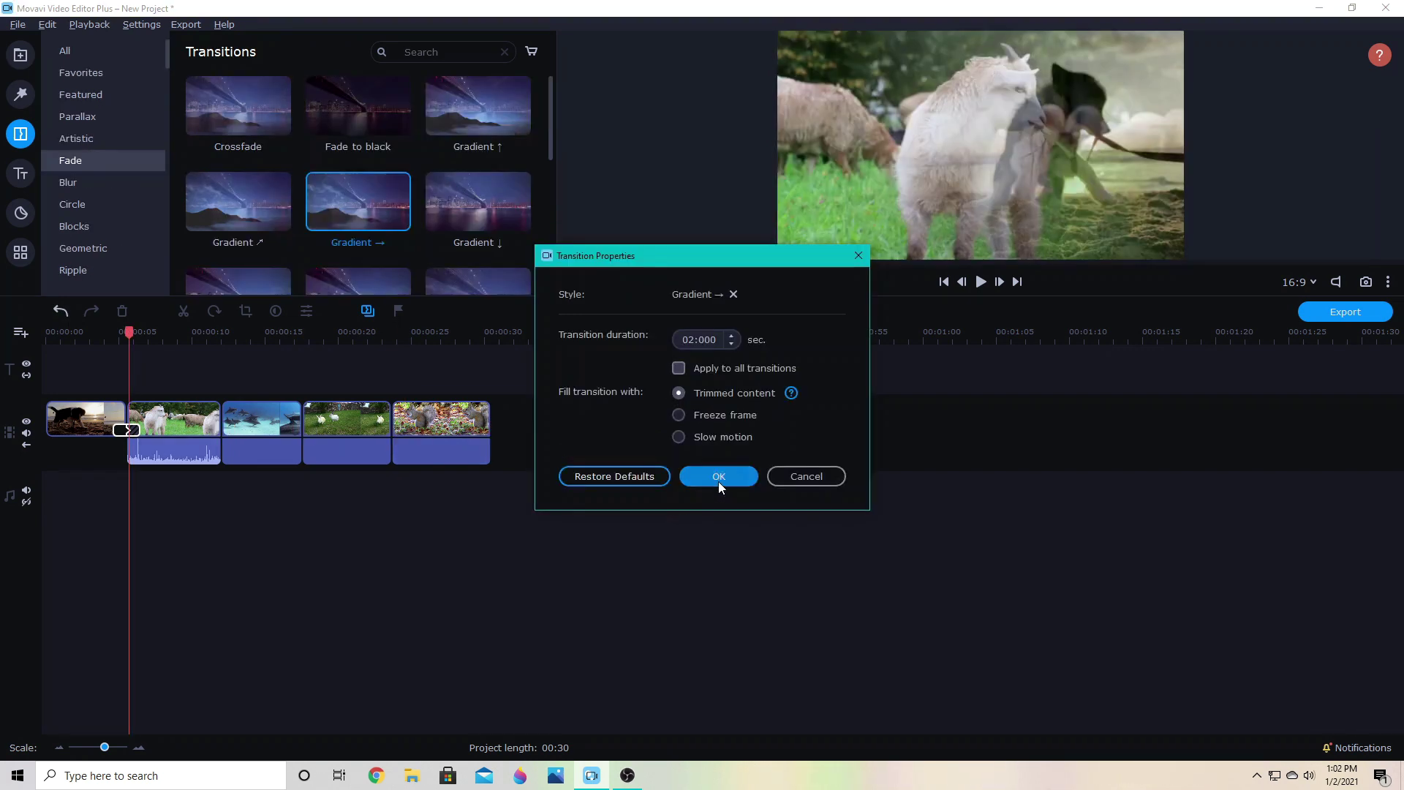
Close the transition properties and remove all transitions from the timeline
click(718, 476)
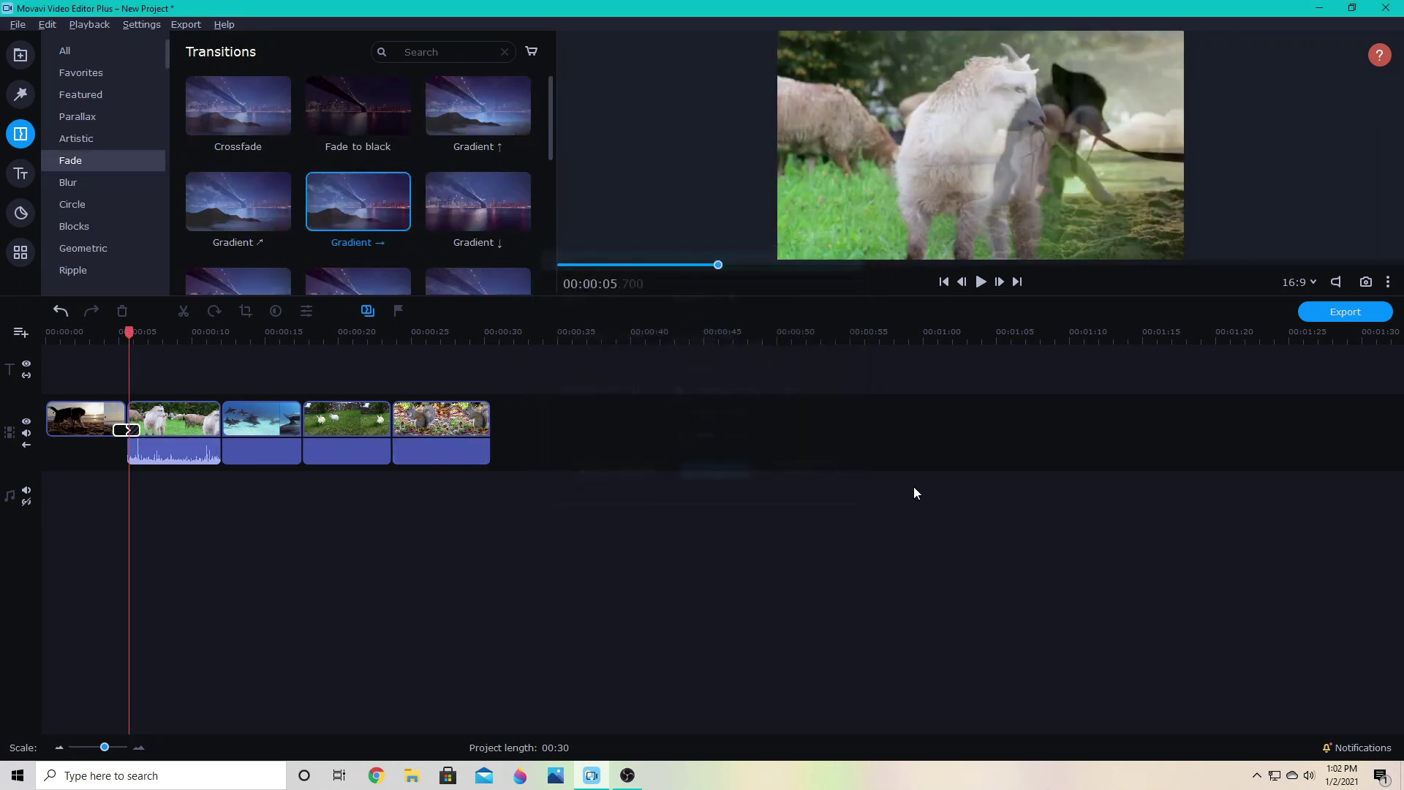
right_click(131, 433)
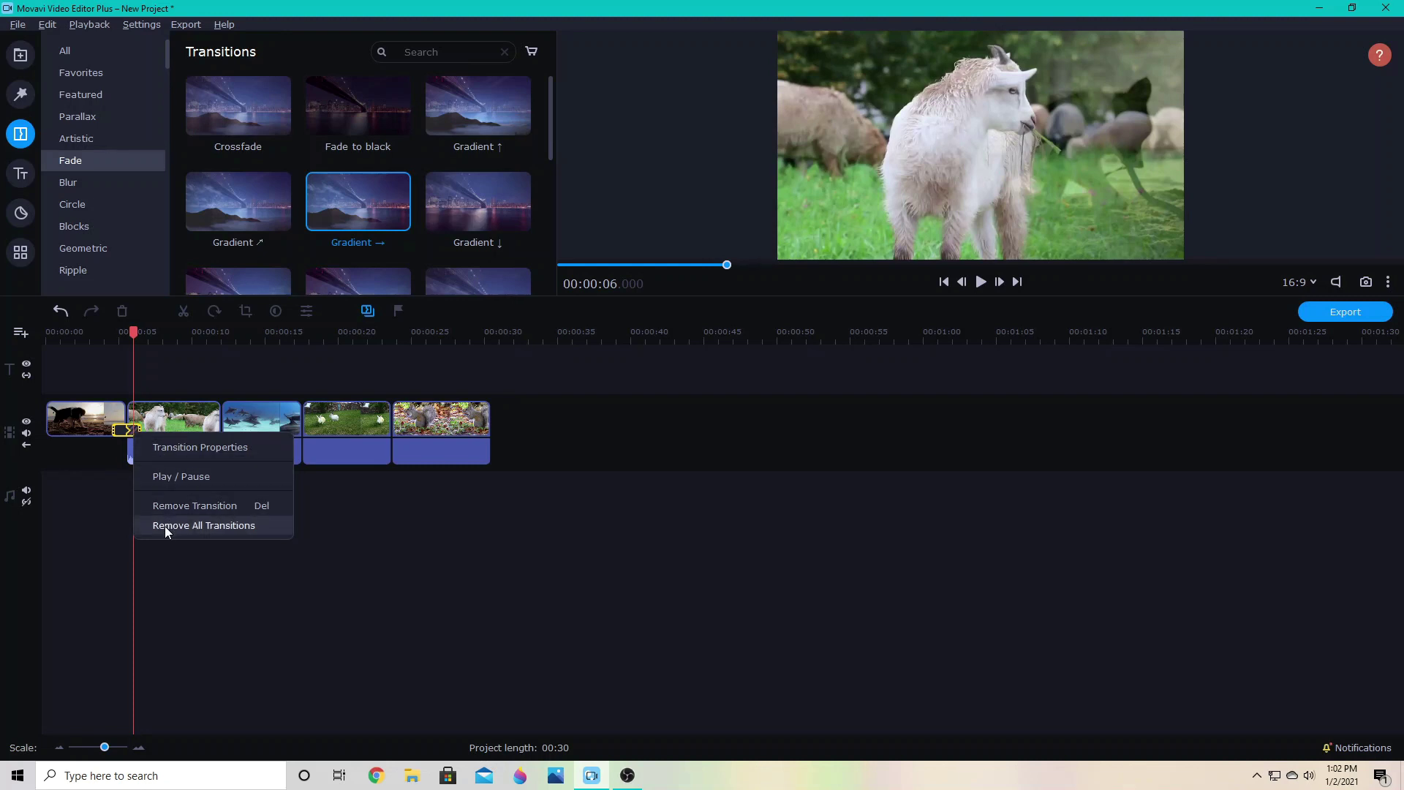
click(203, 448)
click(733, 294)
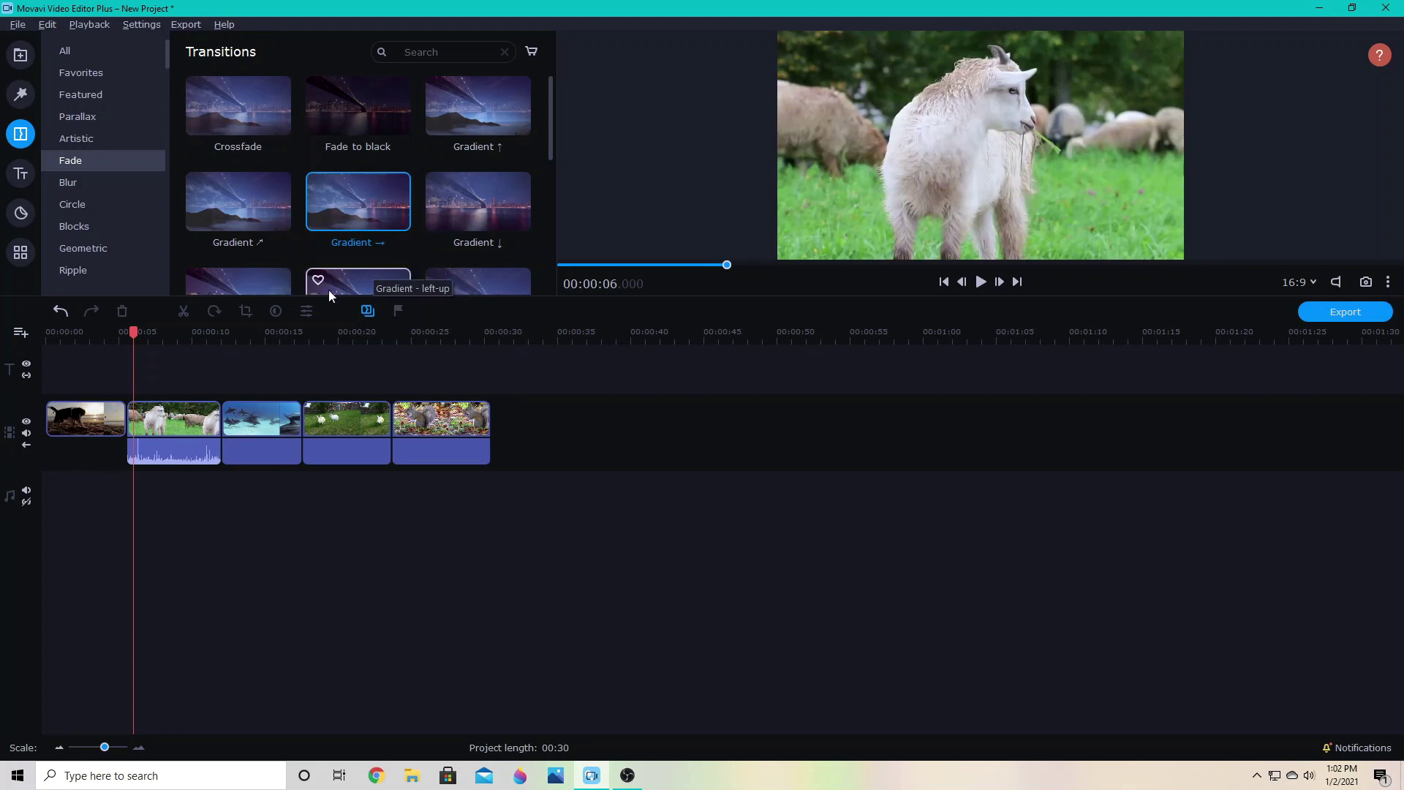
Apply Gradient ←, ↑, → and ↓ transitions at 02.000 seconds between all clips via Transition Wizard
click(367, 313)
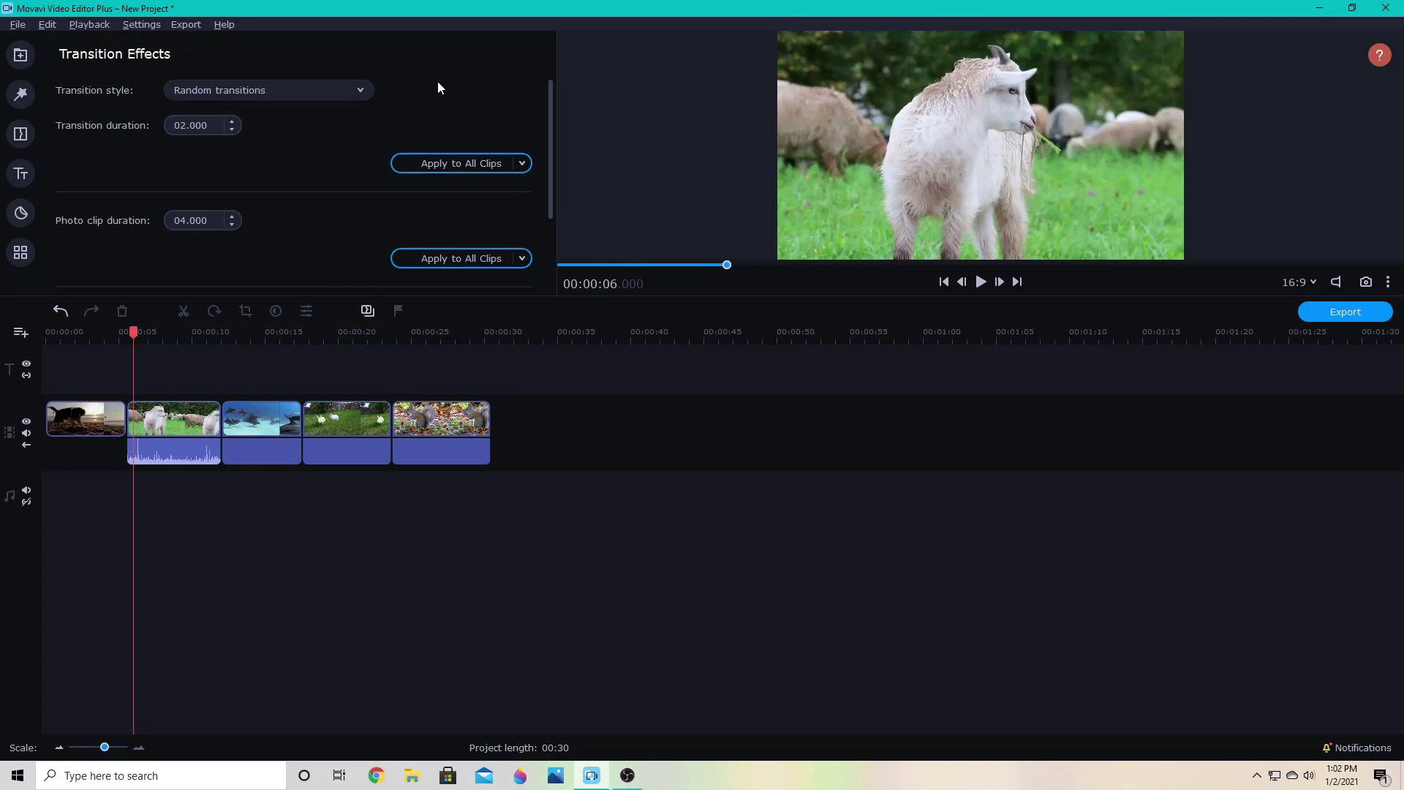
click(364, 88)
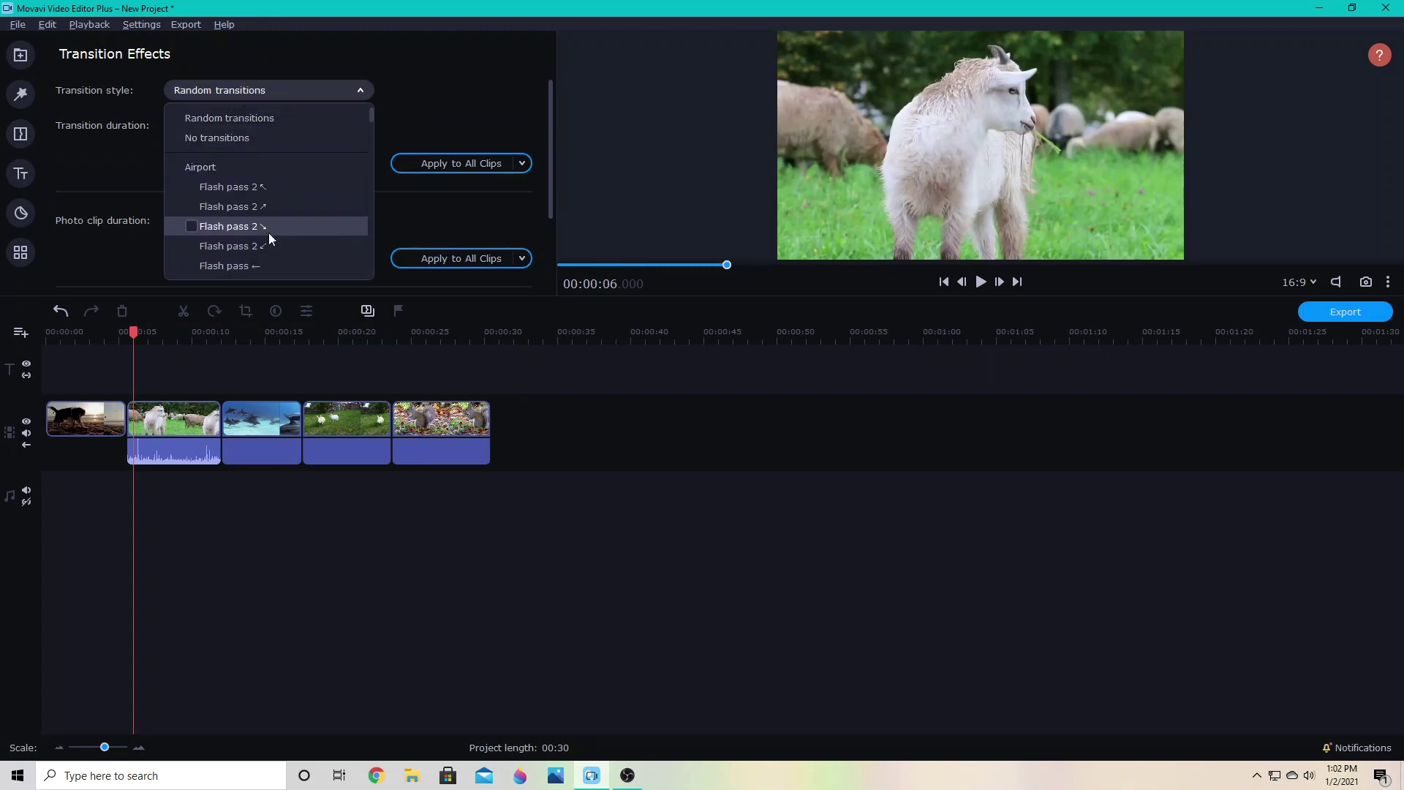
scroll(268, 234, down, 8)
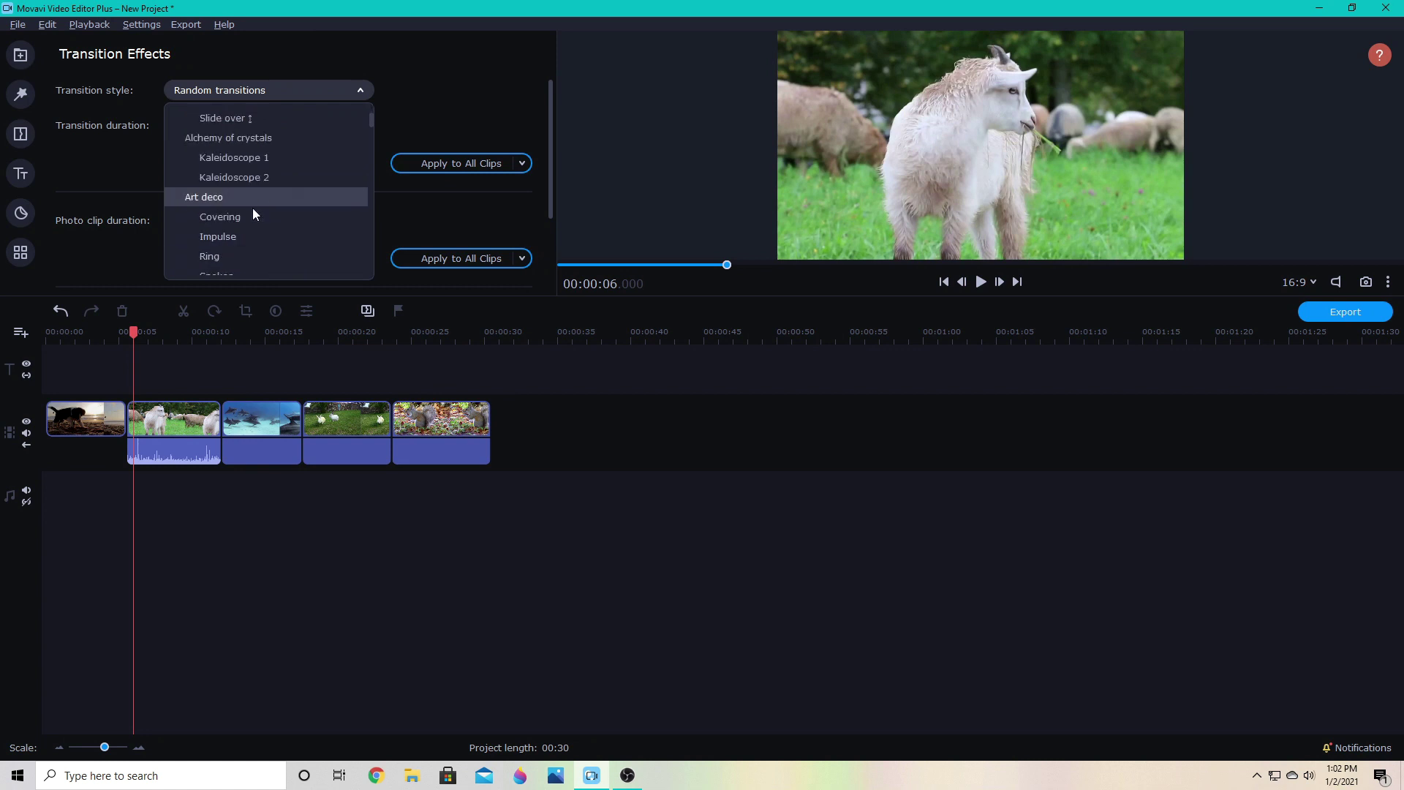
scroll(270, 175, down, 10)
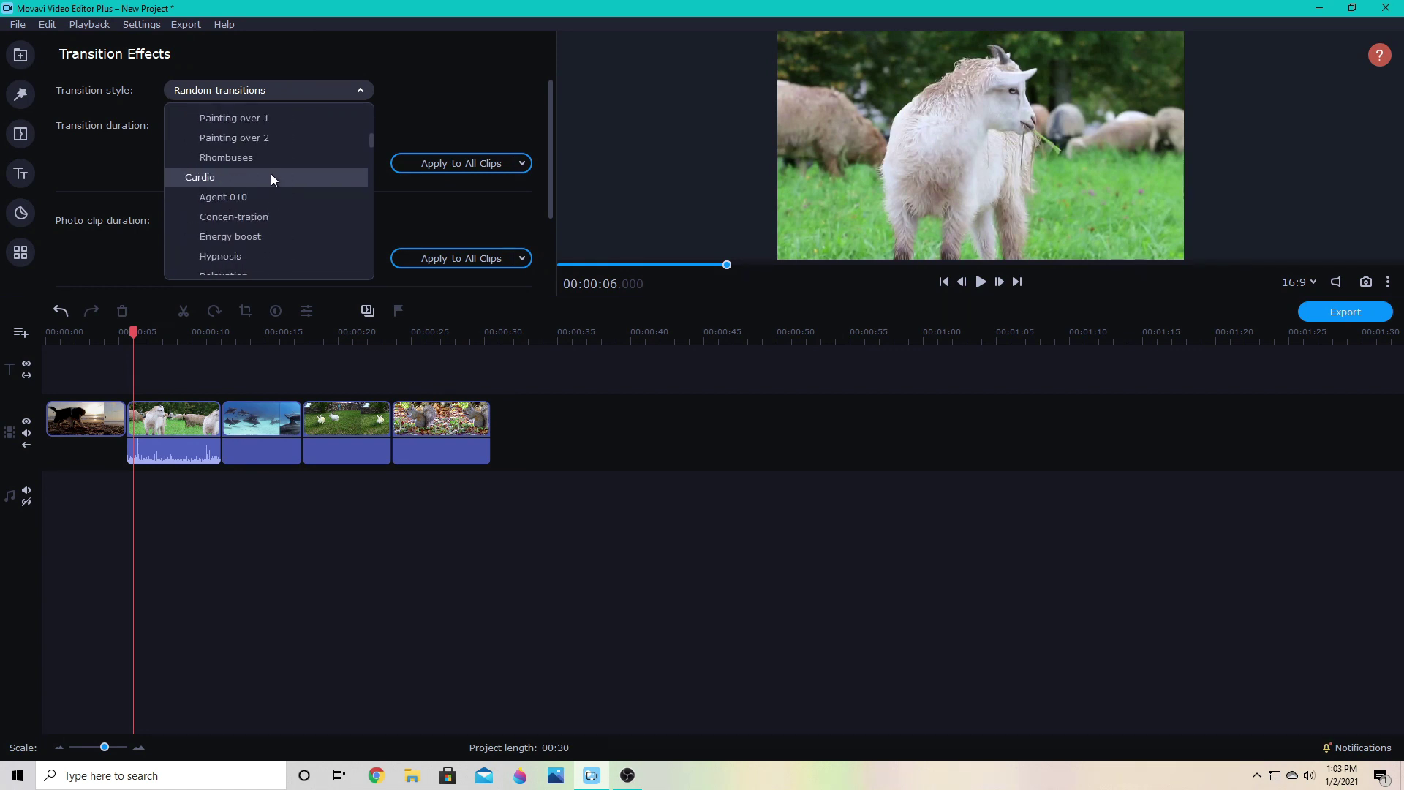
scroll(271, 175, down, 10)
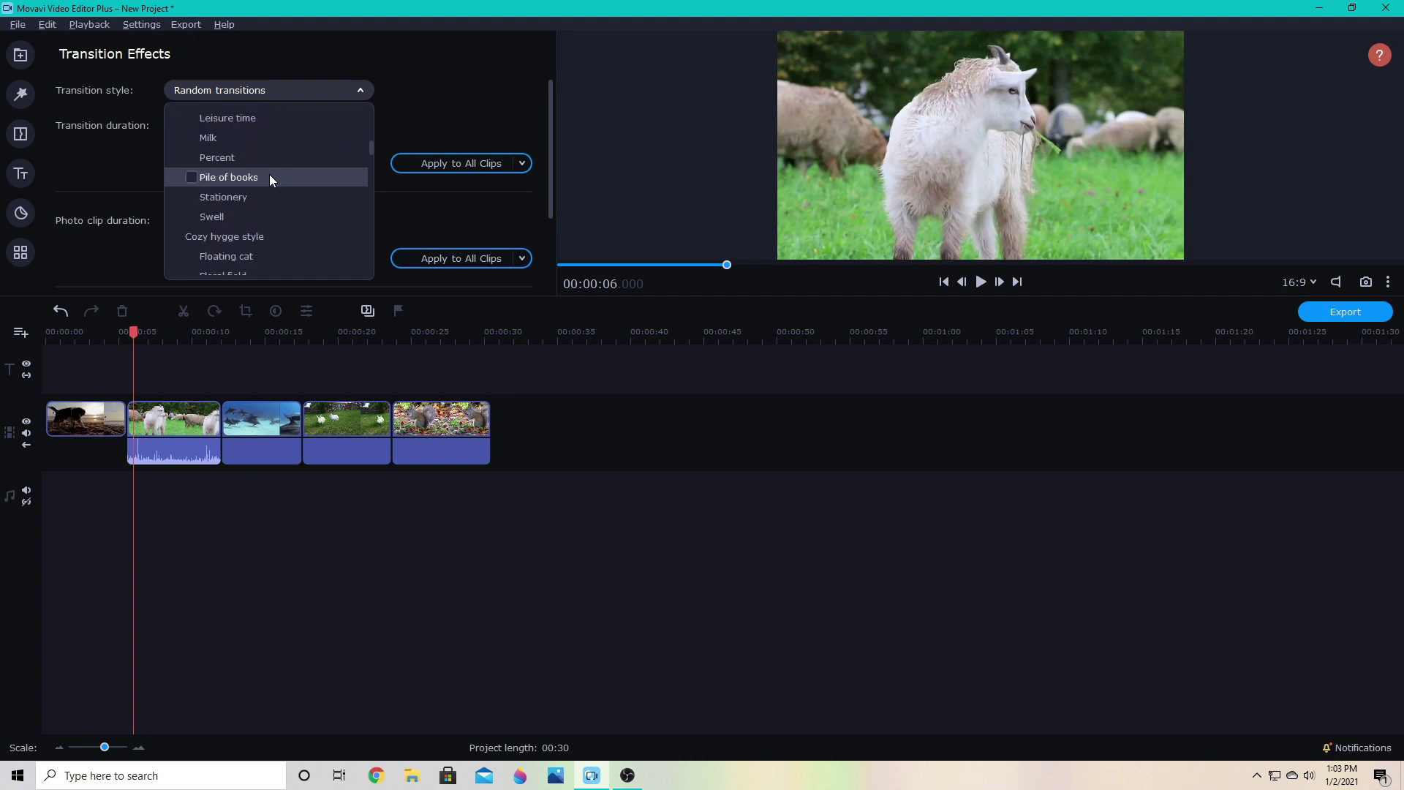
scroll(269, 174, down, 2)
scroll(259, 168, down, 6)
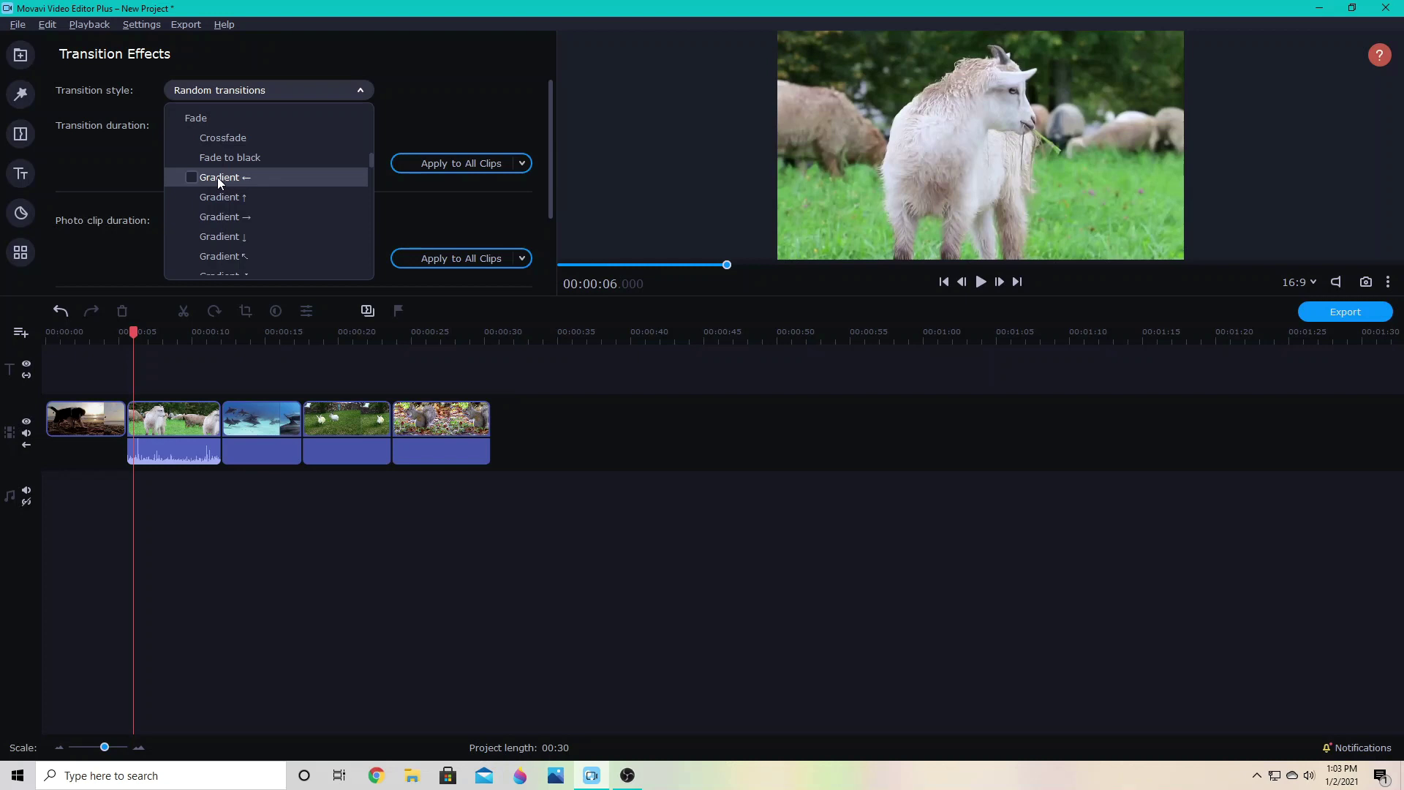
click(192, 178)
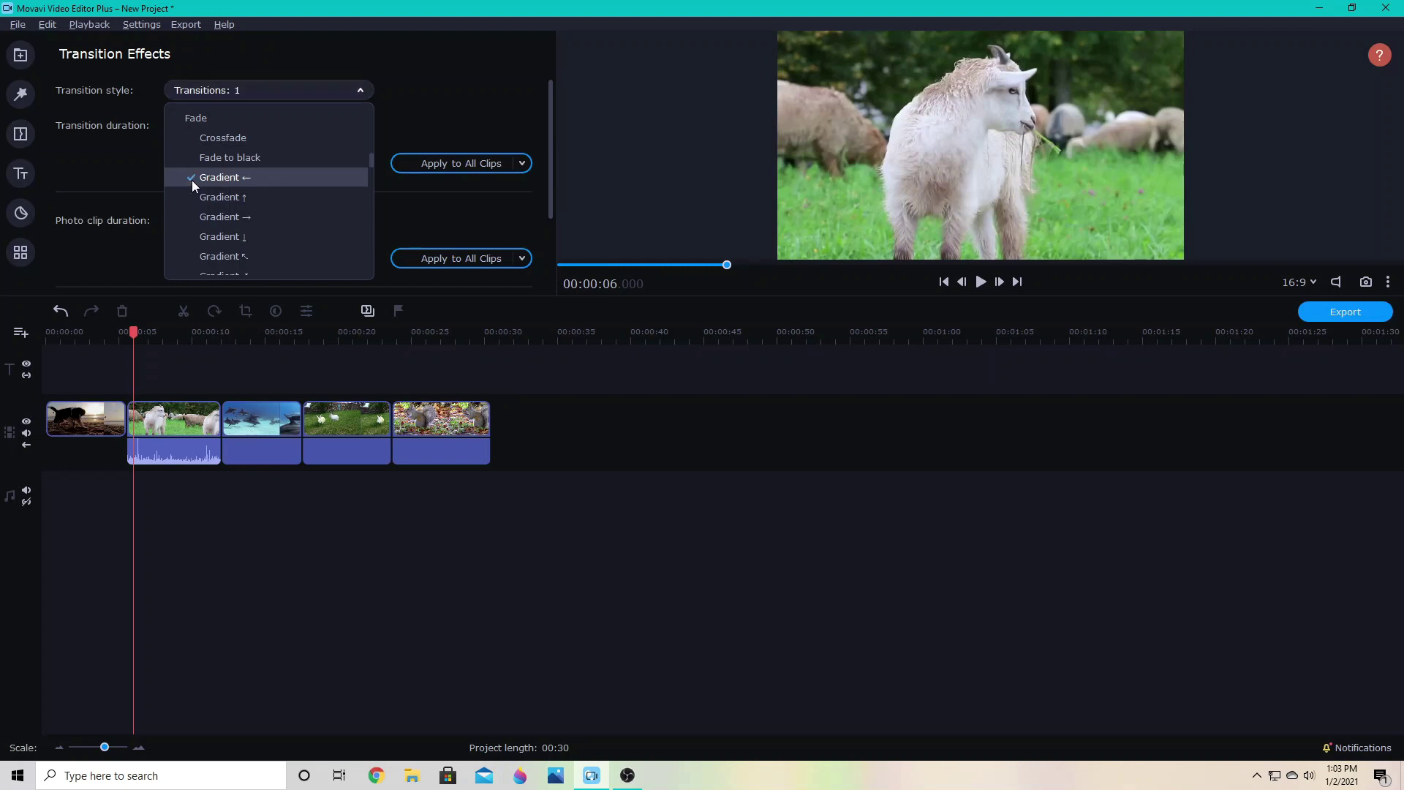
click(189, 196)
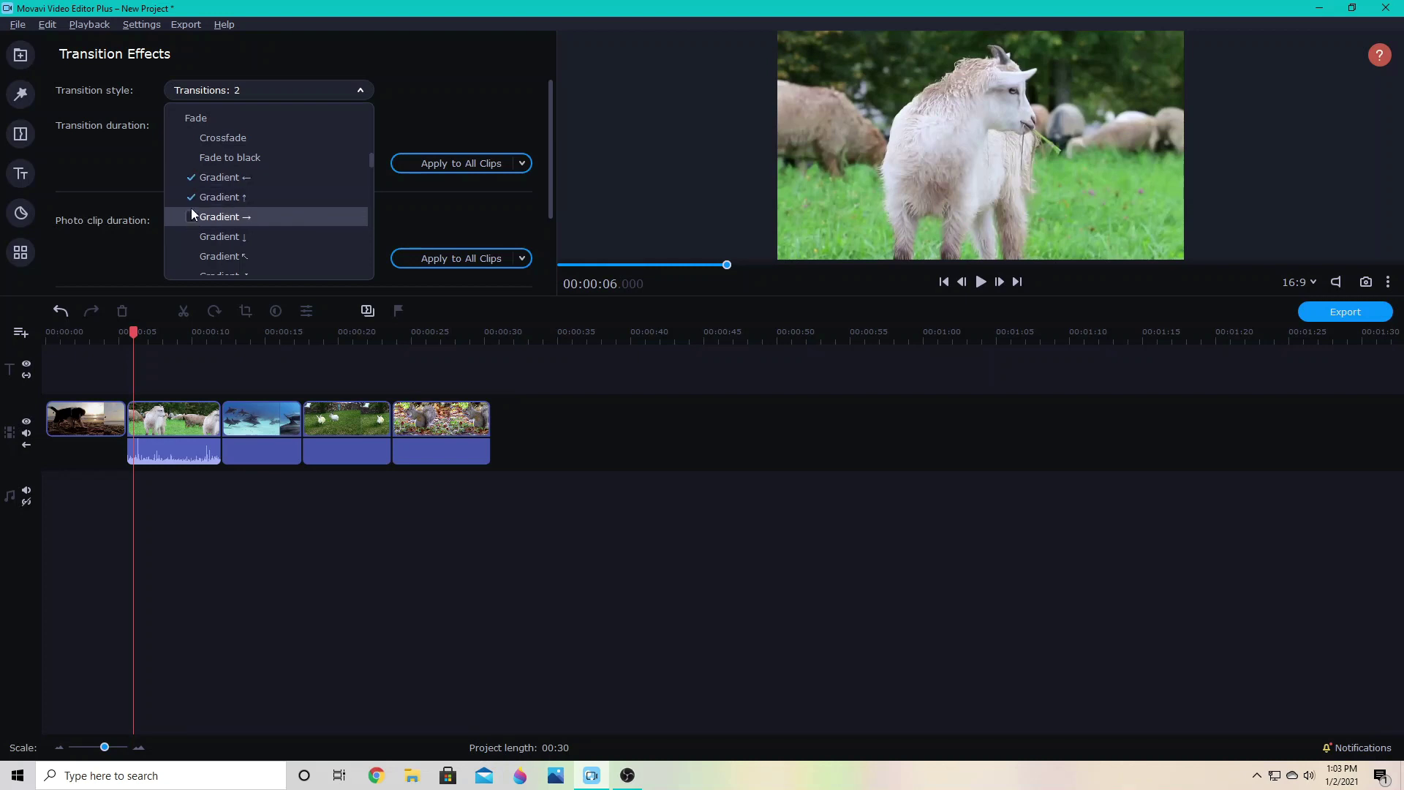
click(305, 236)
click(494, 163)
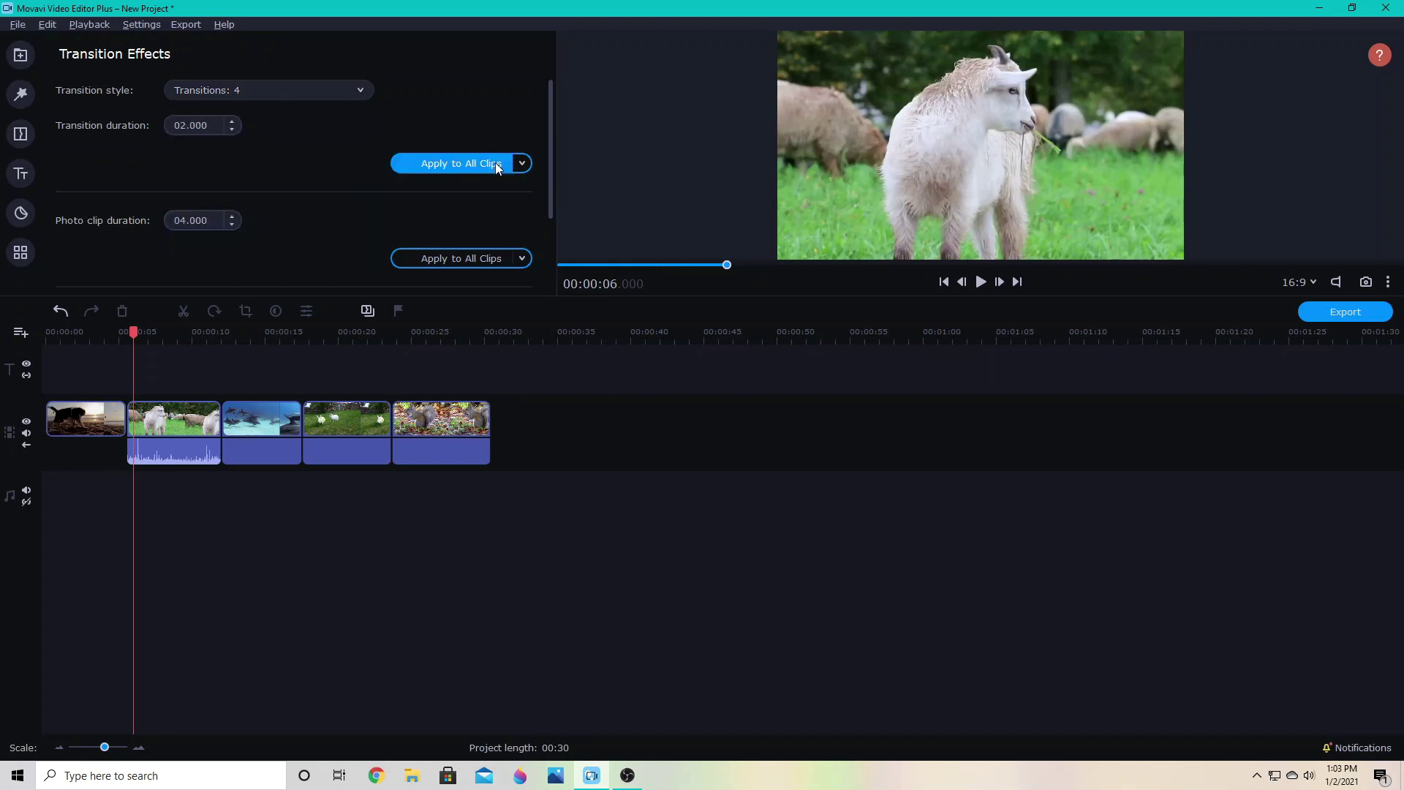
click(453, 165)
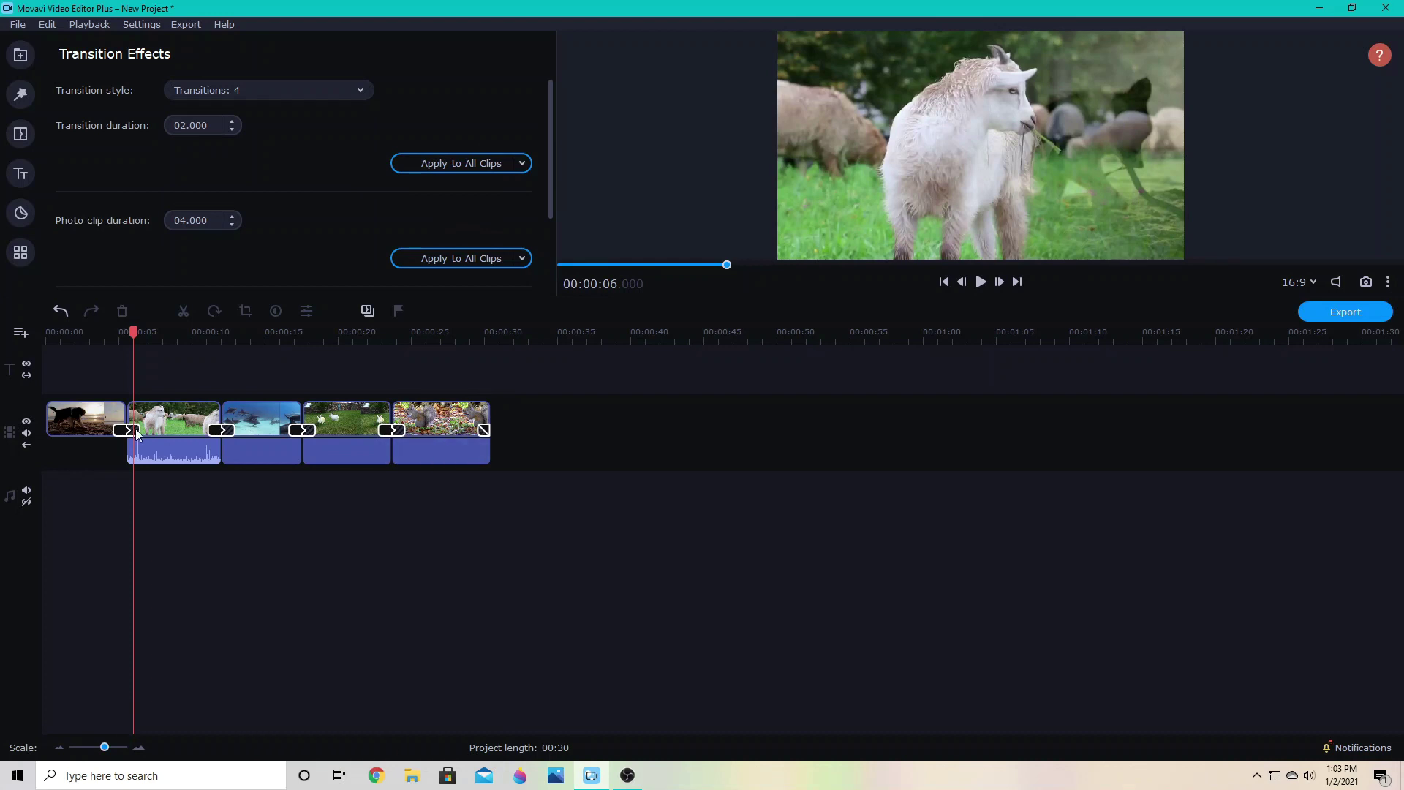
click(484, 430)
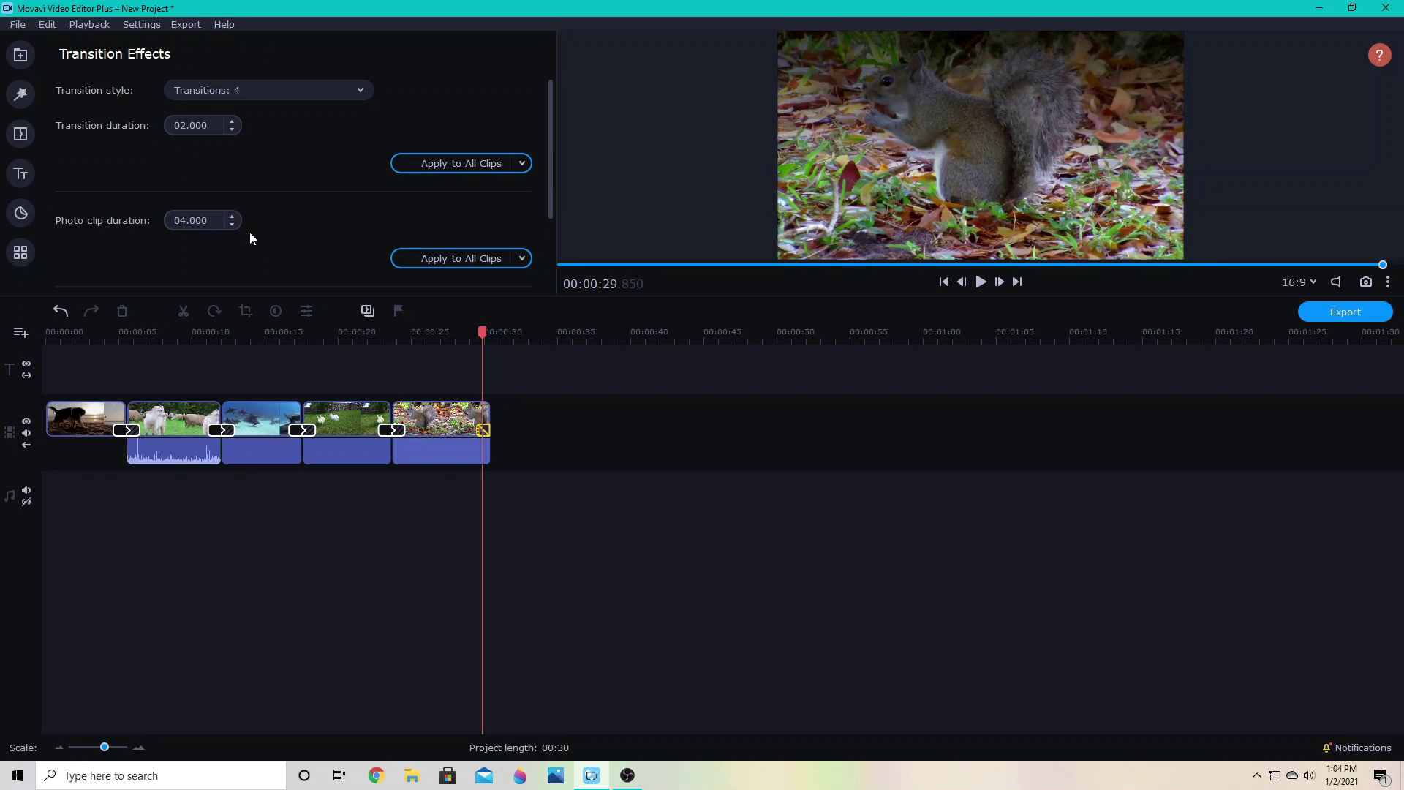
Select all clips and set the photo clip duration to 10, then 04 seconds, for all clips
key(ctrl+a)
click(339, 332)
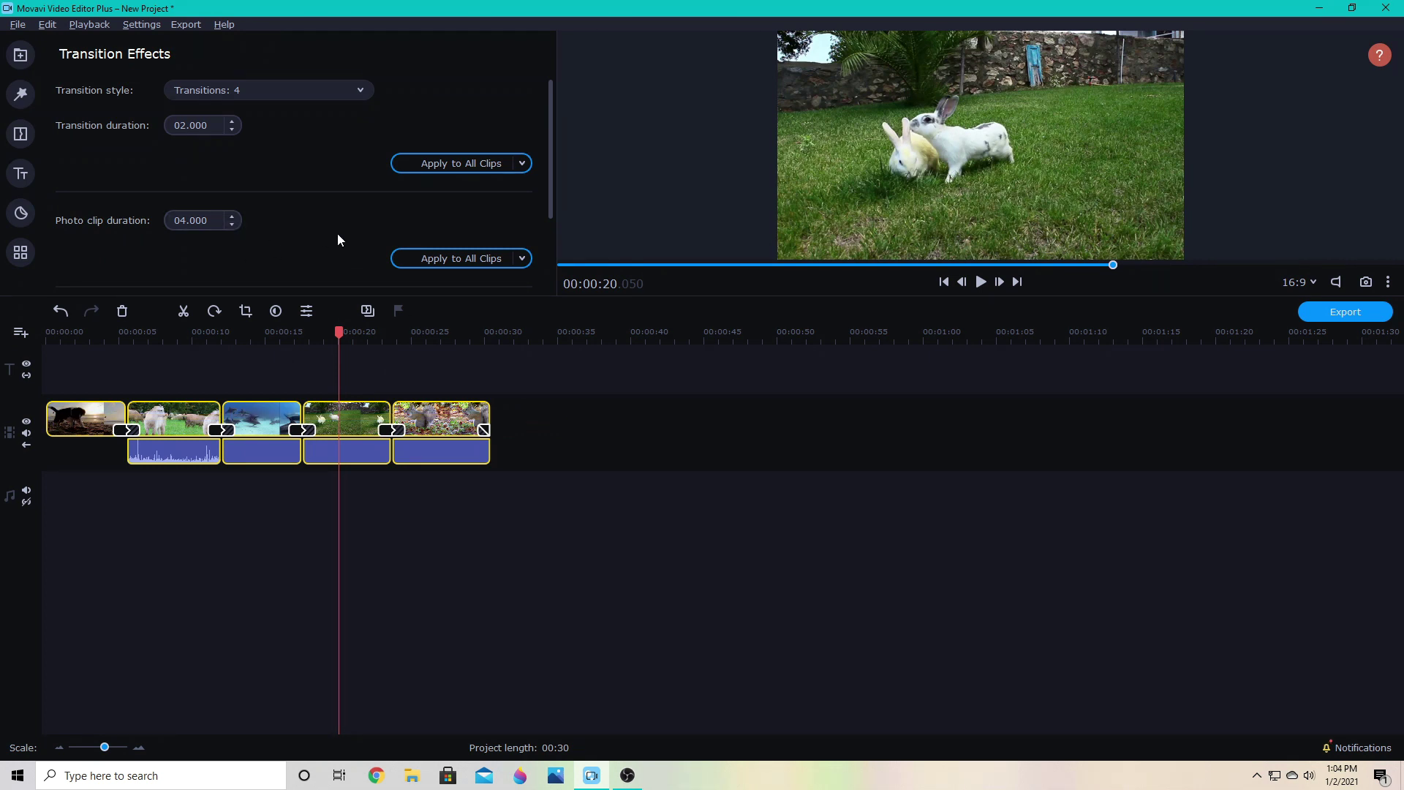
double_click(223, 220)
text(10)
click(465, 259)
click(236, 228)
text(04)
Scroll the Transition Effects settings, visit All Tools, then deselect the timeline clips
drag(549, 186, 535, 252)
scroll(512, 249, down, 1)
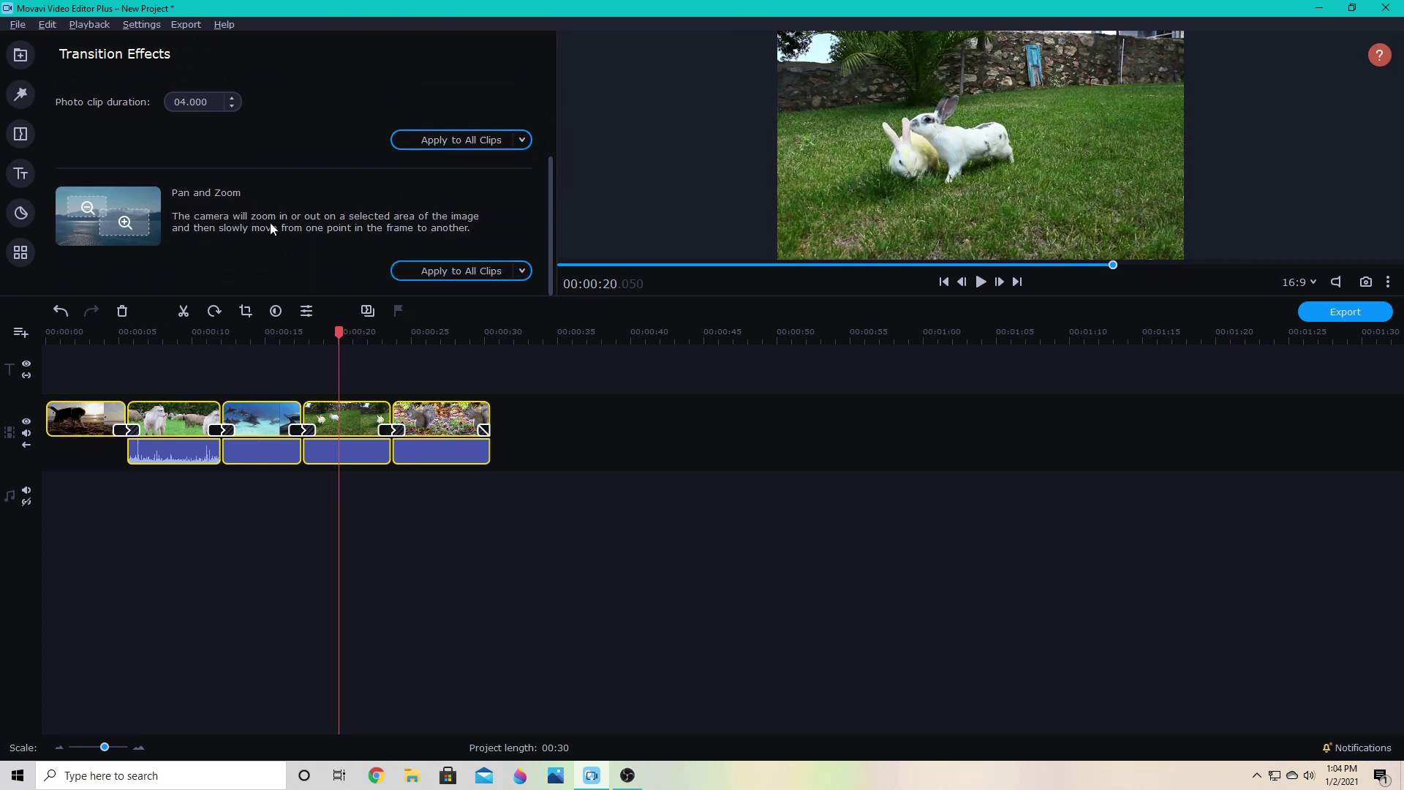
scroll(296, 224, up, 2)
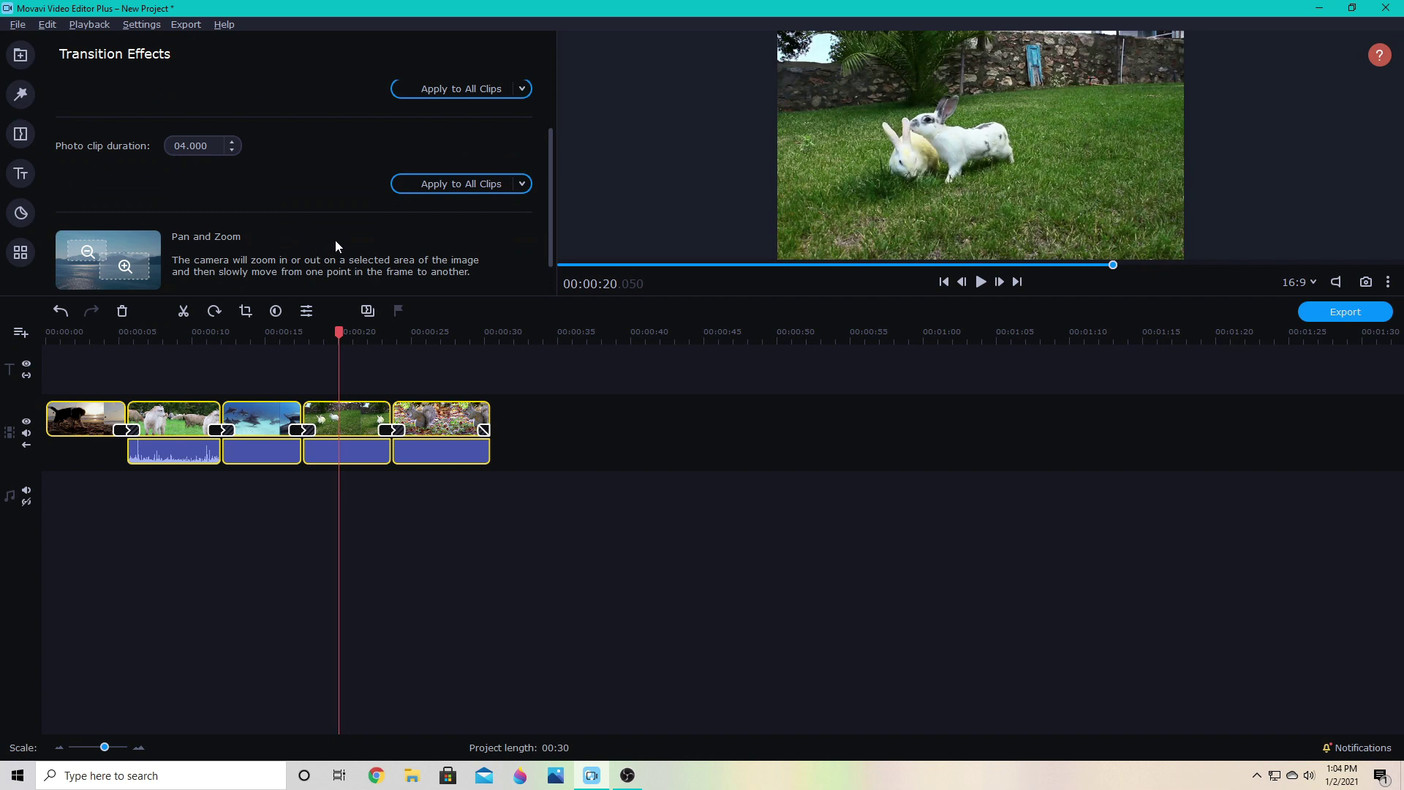
click(20, 252)
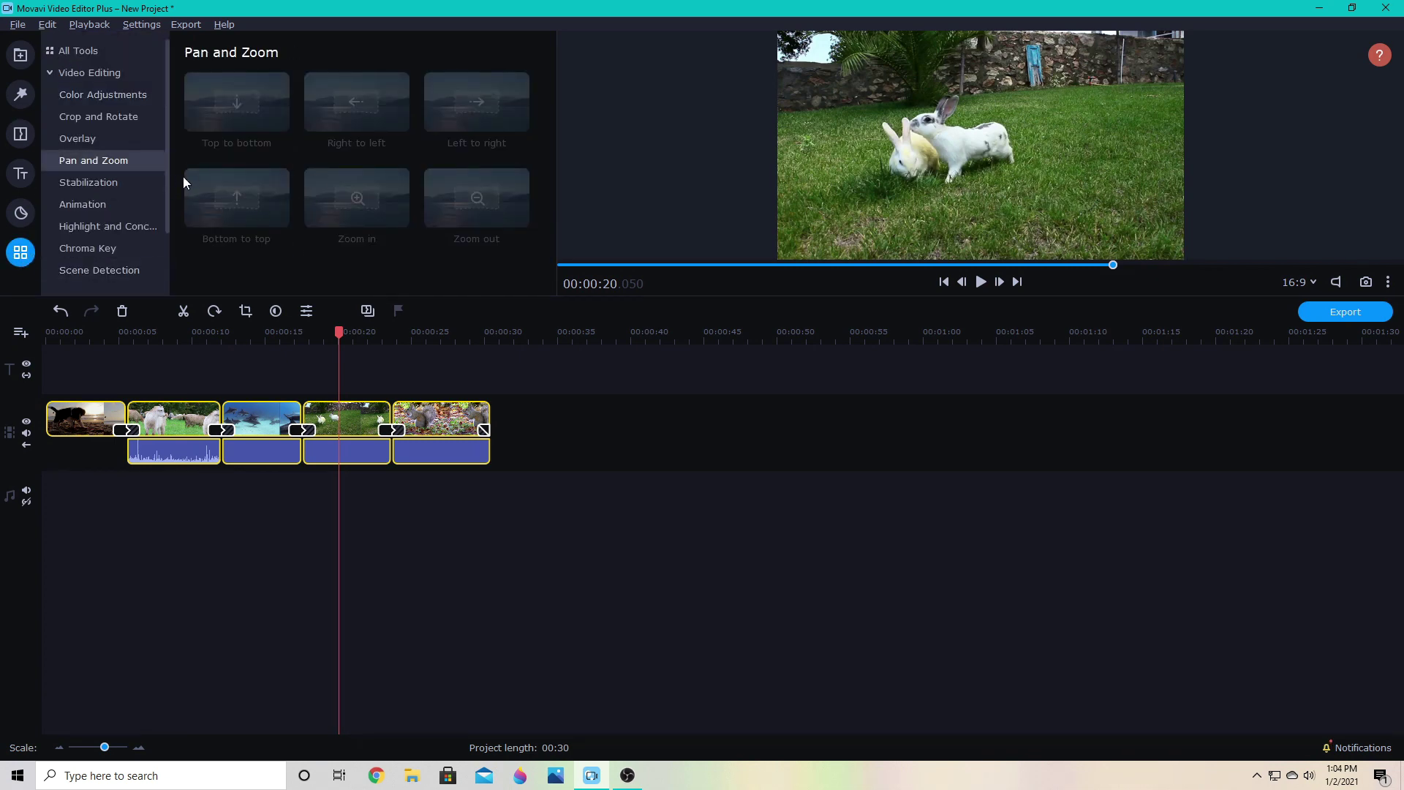
click(569, 443)
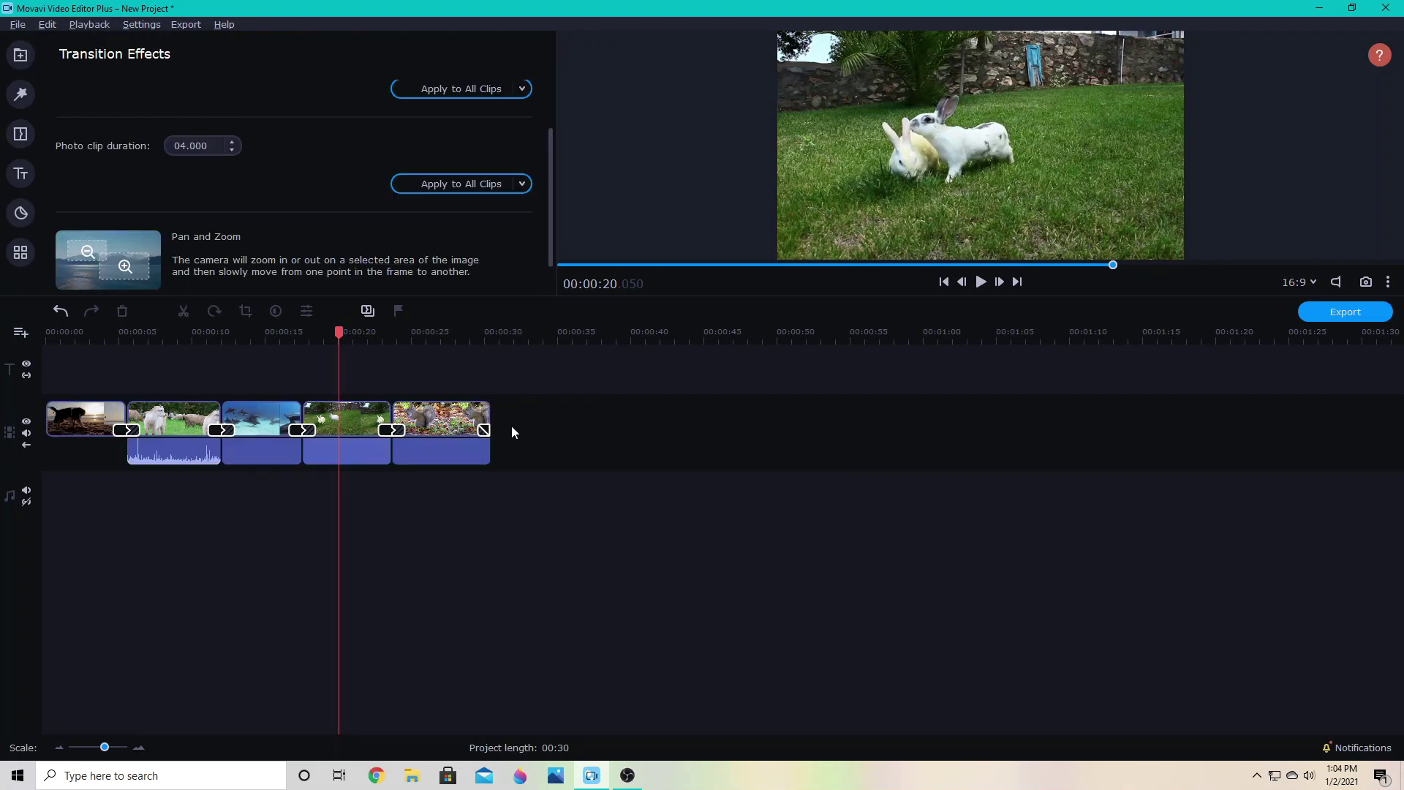
click(484, 430)
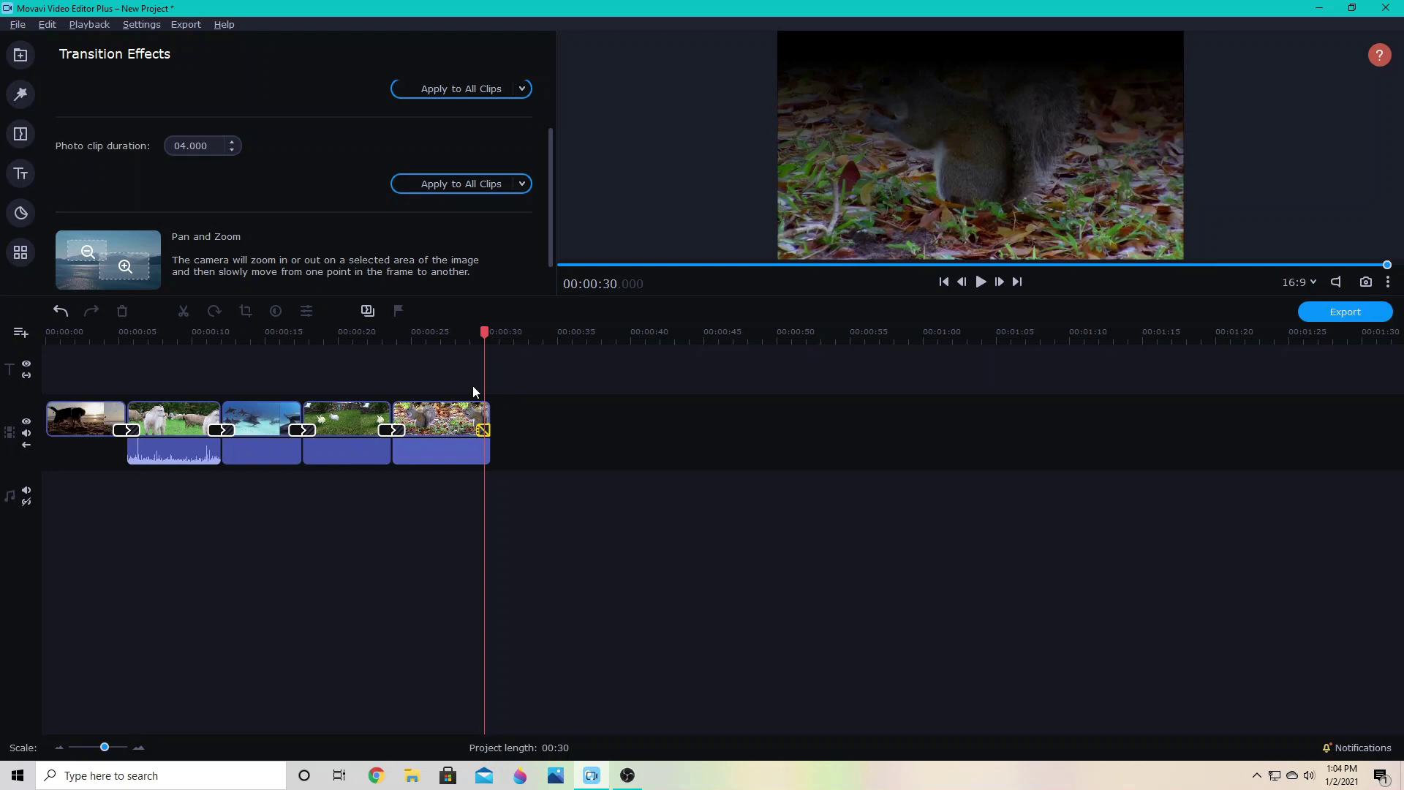
click(470, 343)
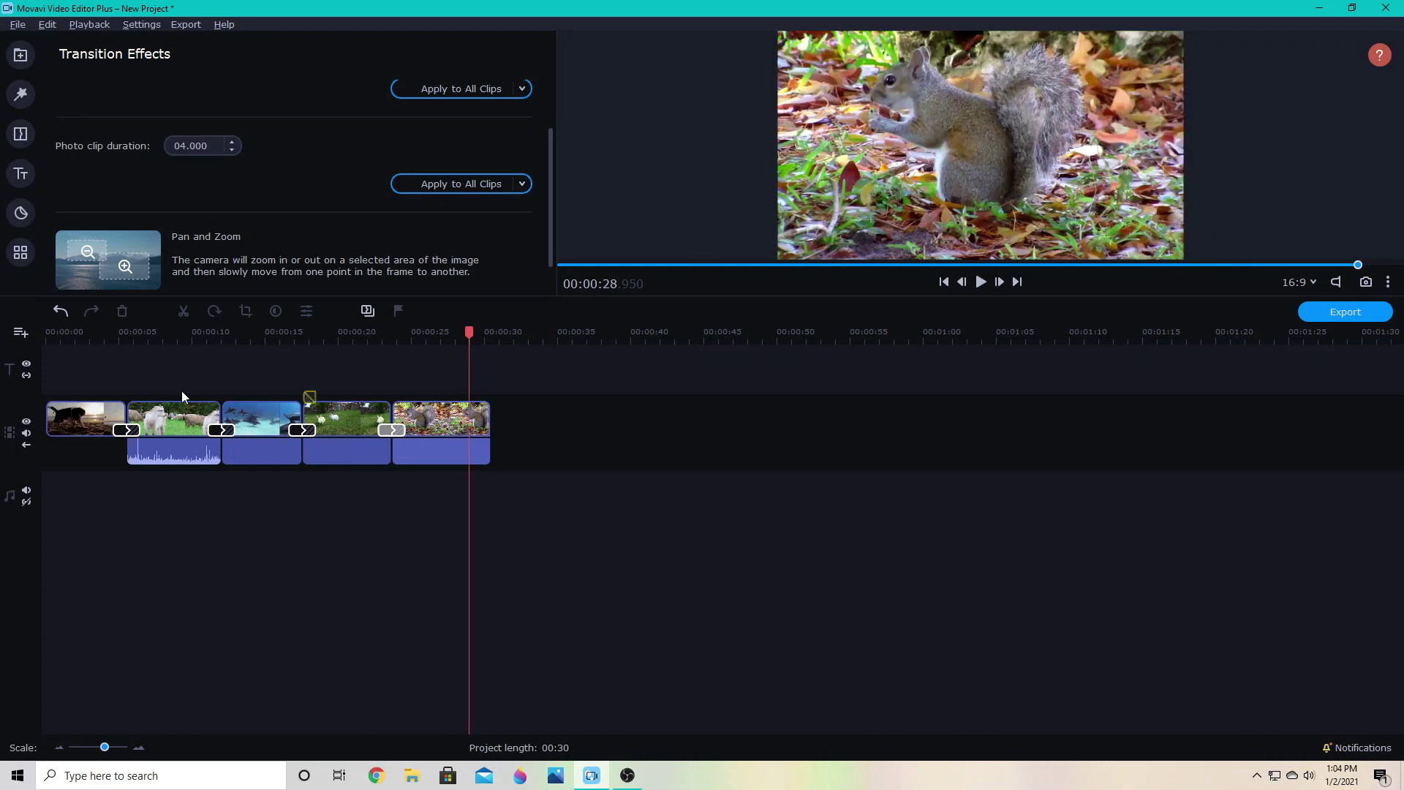
click(51, 430)
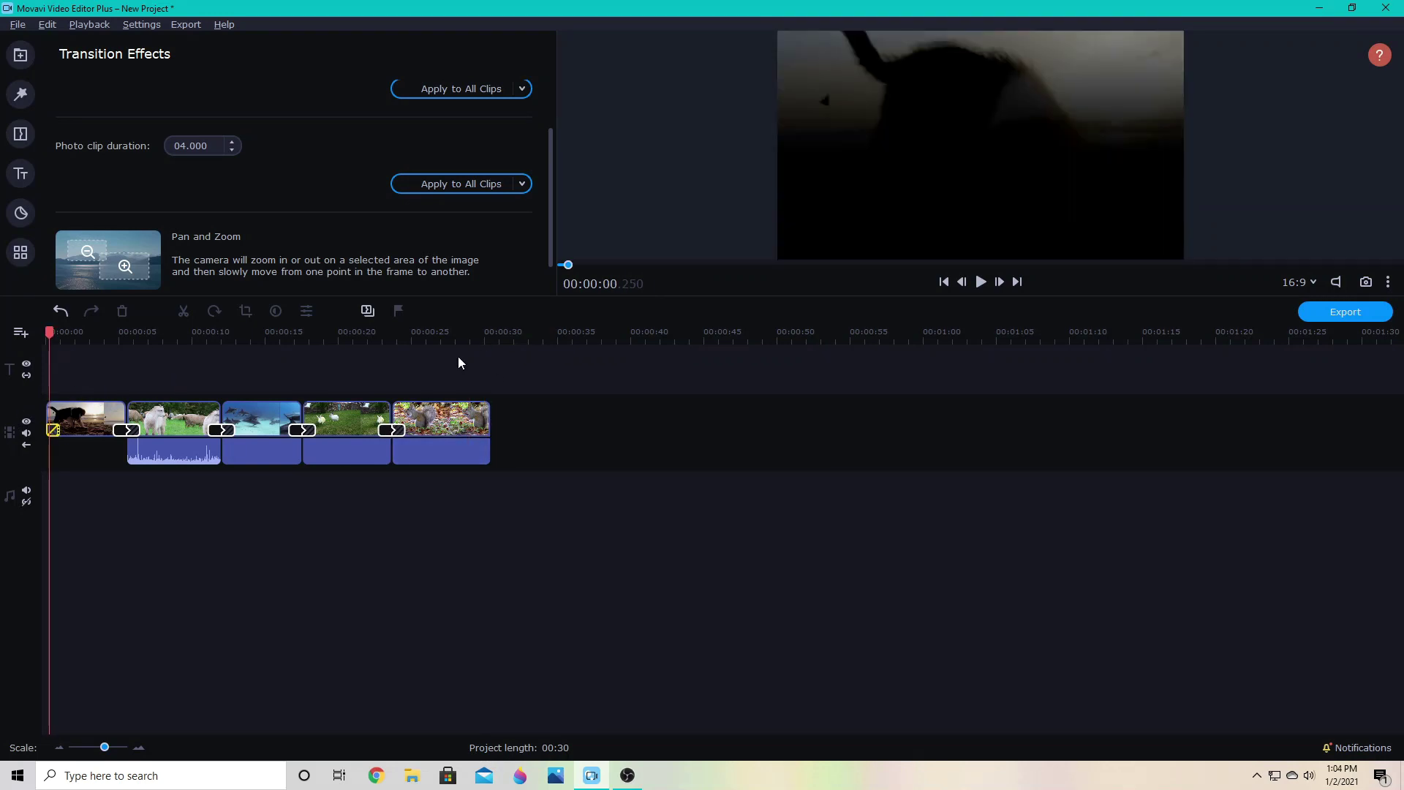
click(47, 334)
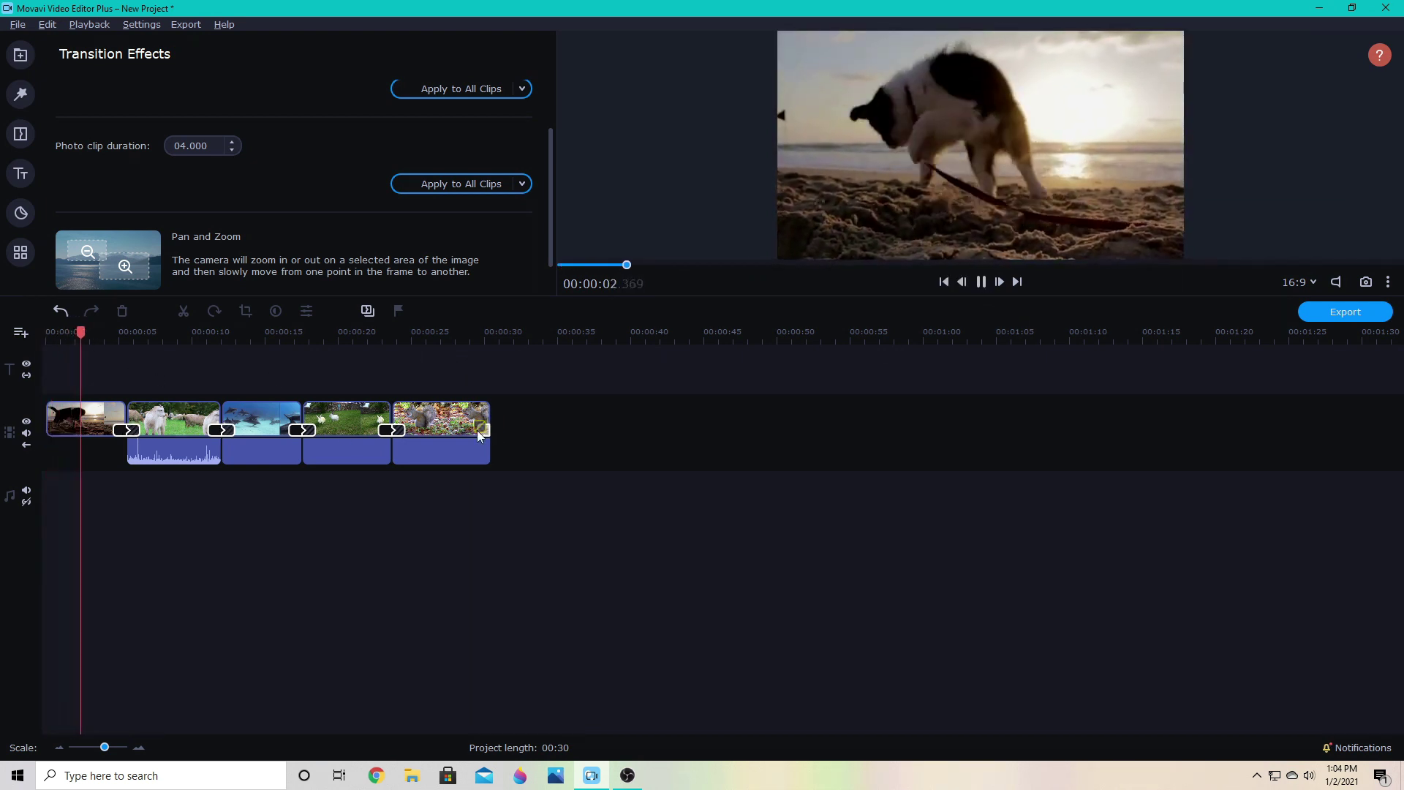
click(472, 342)
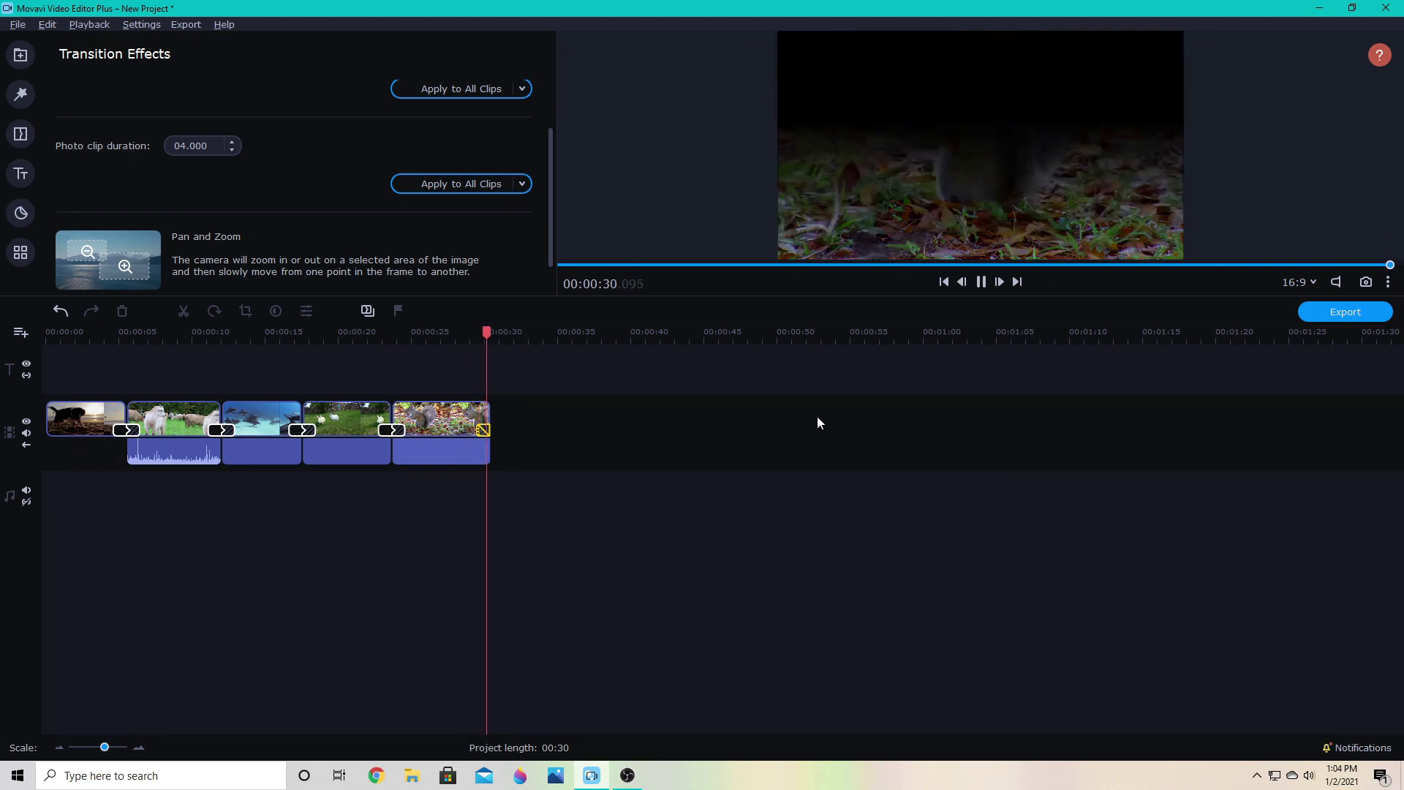
click(980, 282)
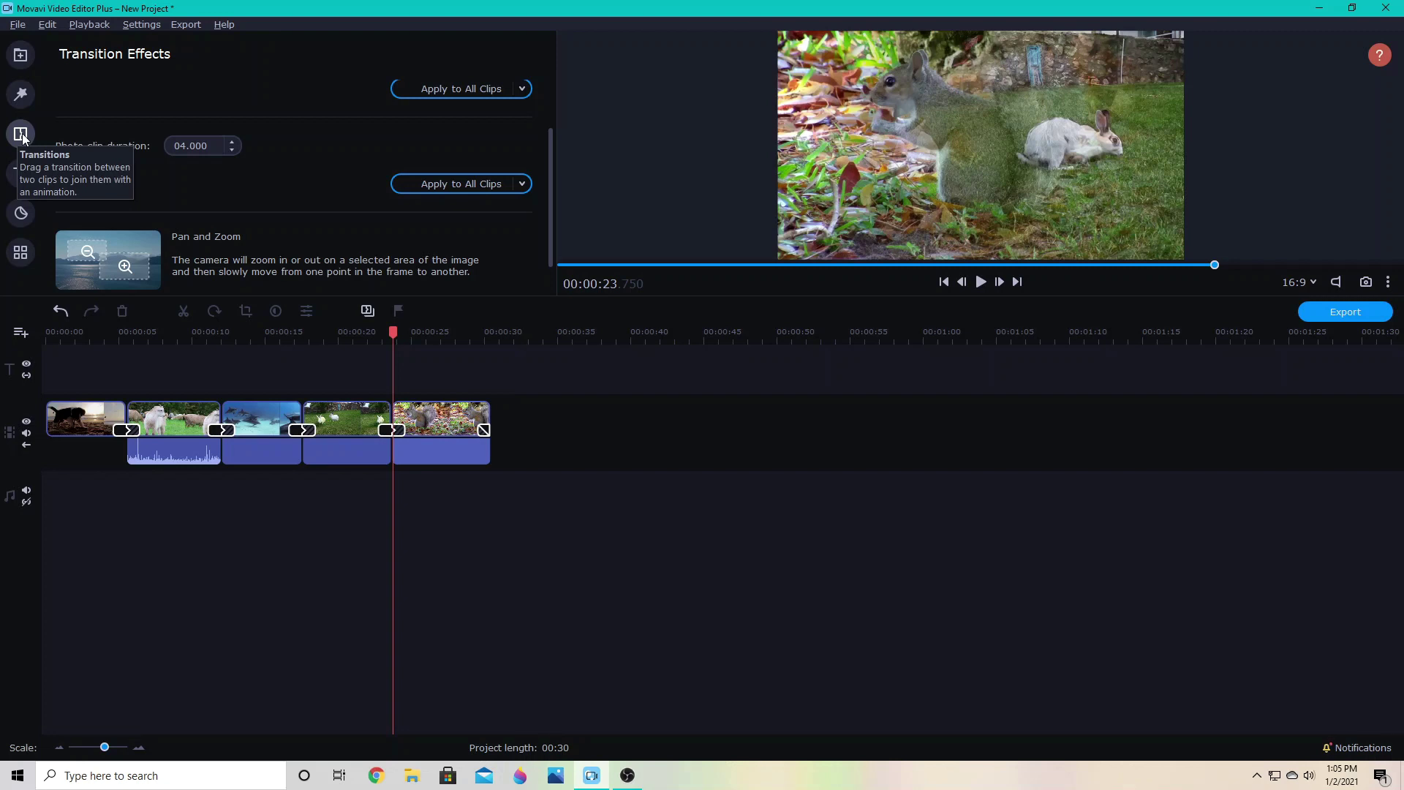
Move the puppy clip to an overlay track near 9 s, add a Gradient transition, and preview it
drag(89, 412, 250, 424)
click(344, 435)
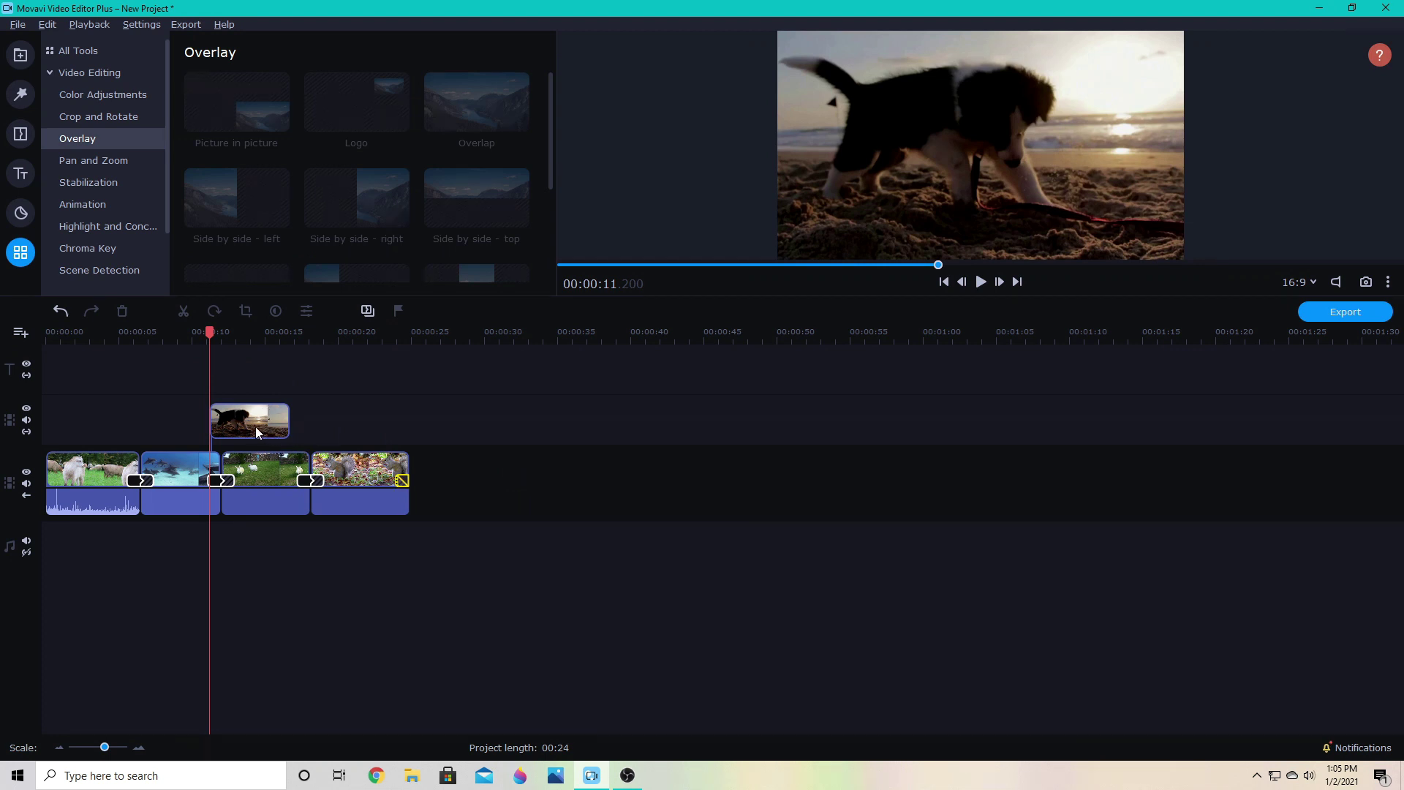
click(21, 138)
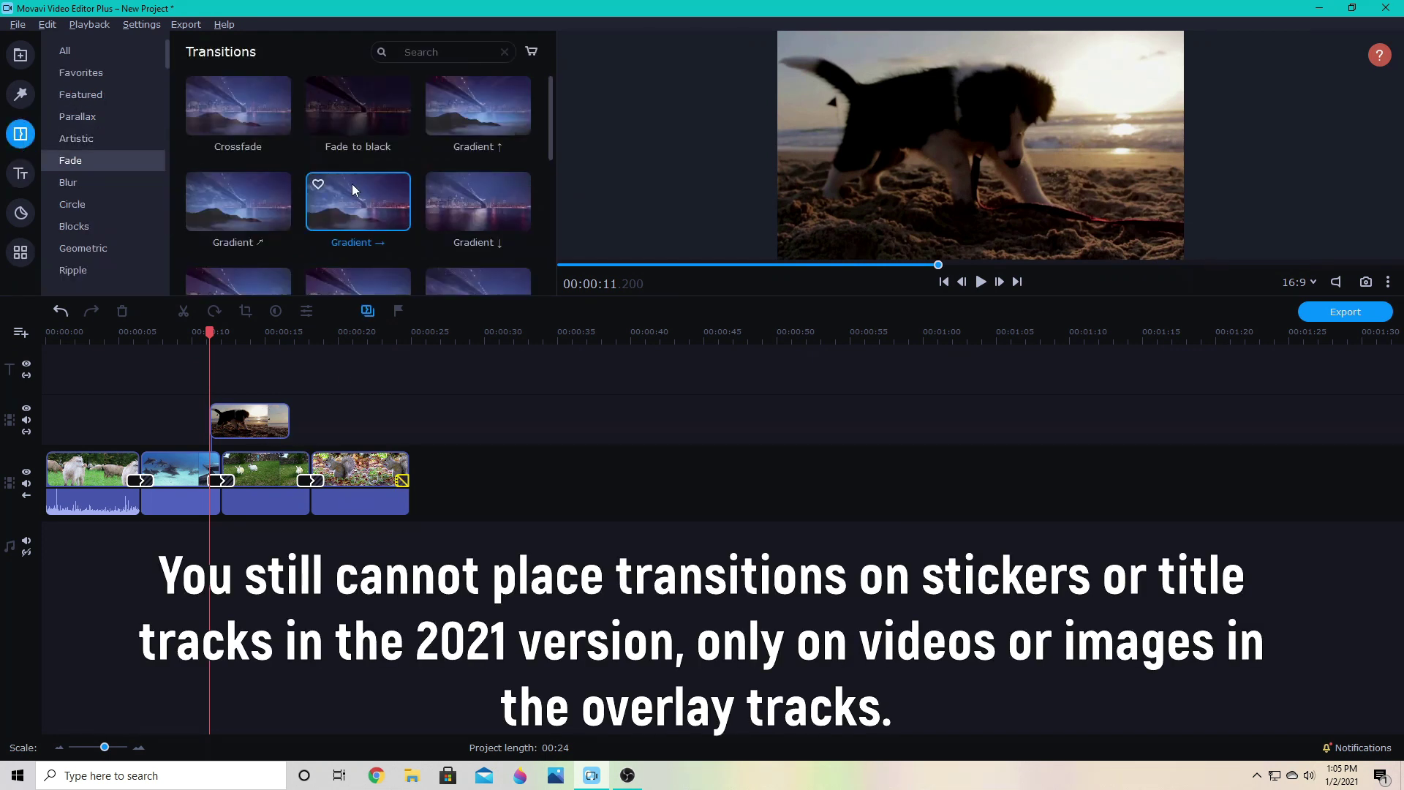
drag(393, 215, 292, 428)
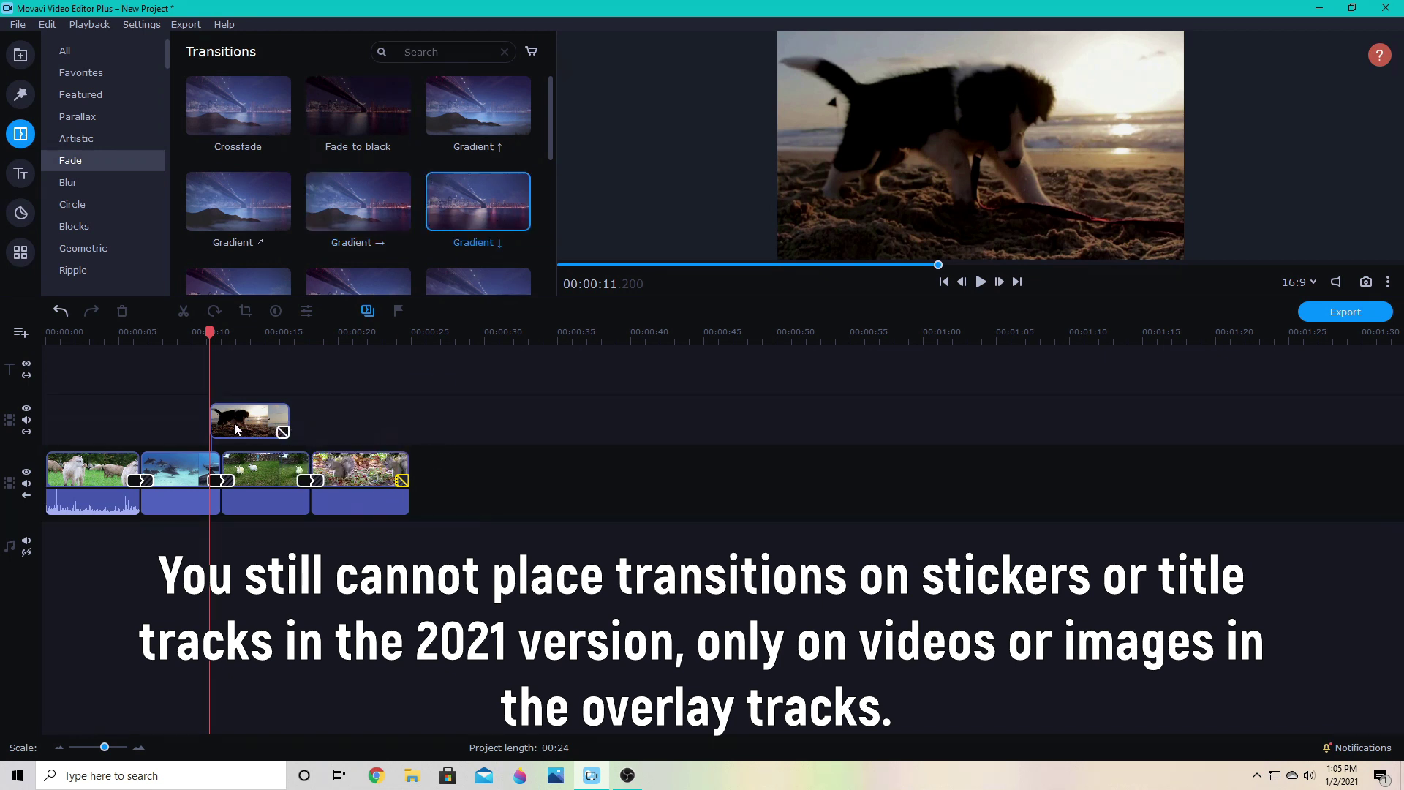
click(233, 339)
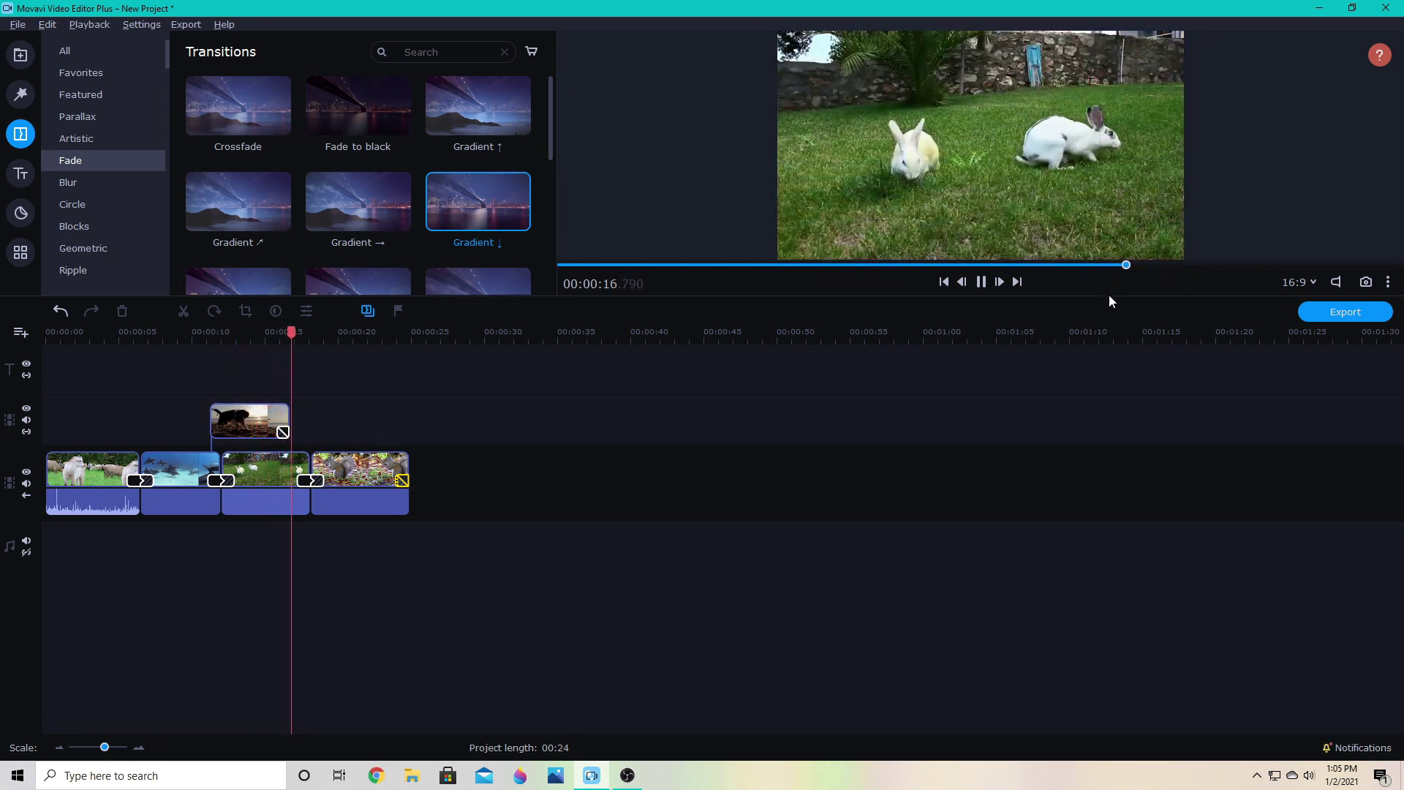
click(981, 282)
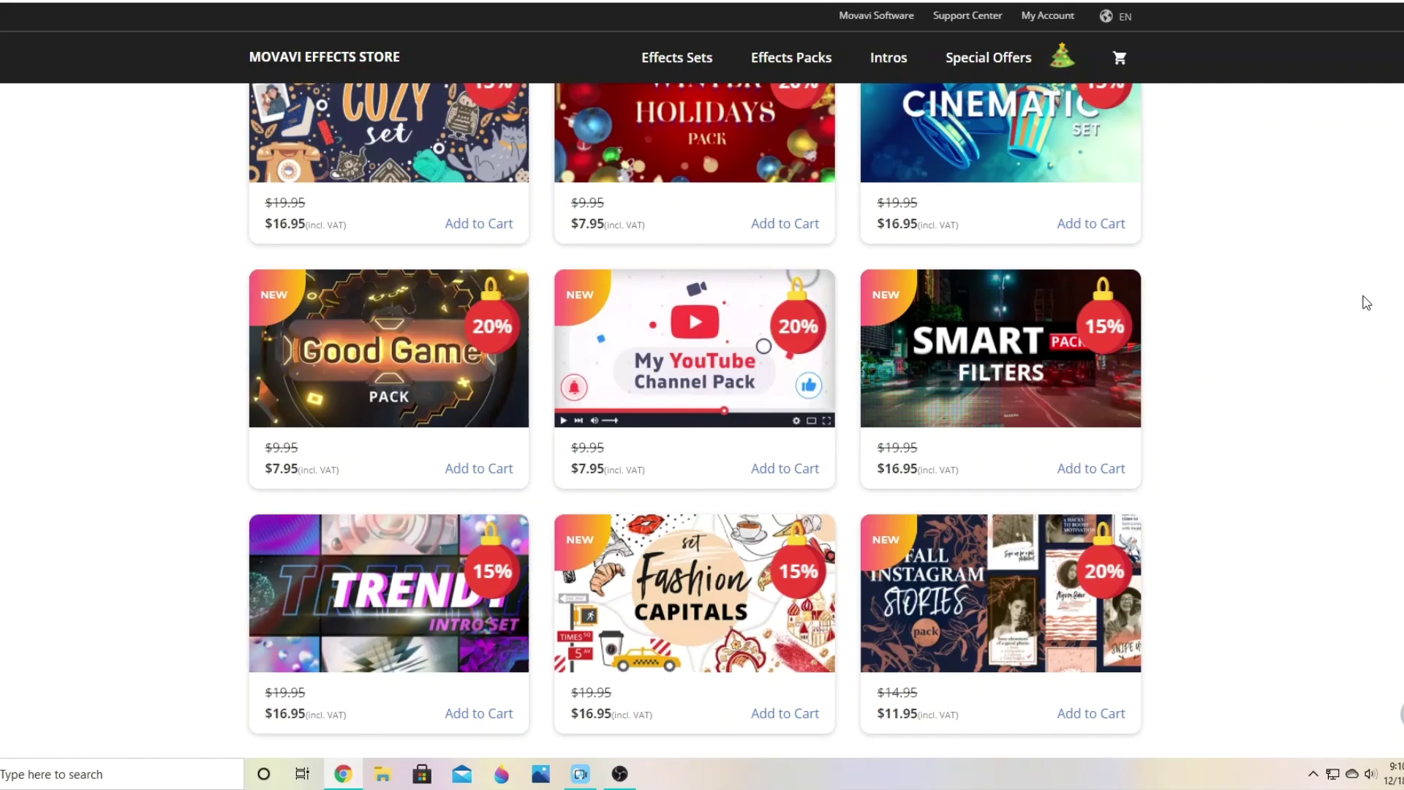
scroll(1365, 302, down, 5)
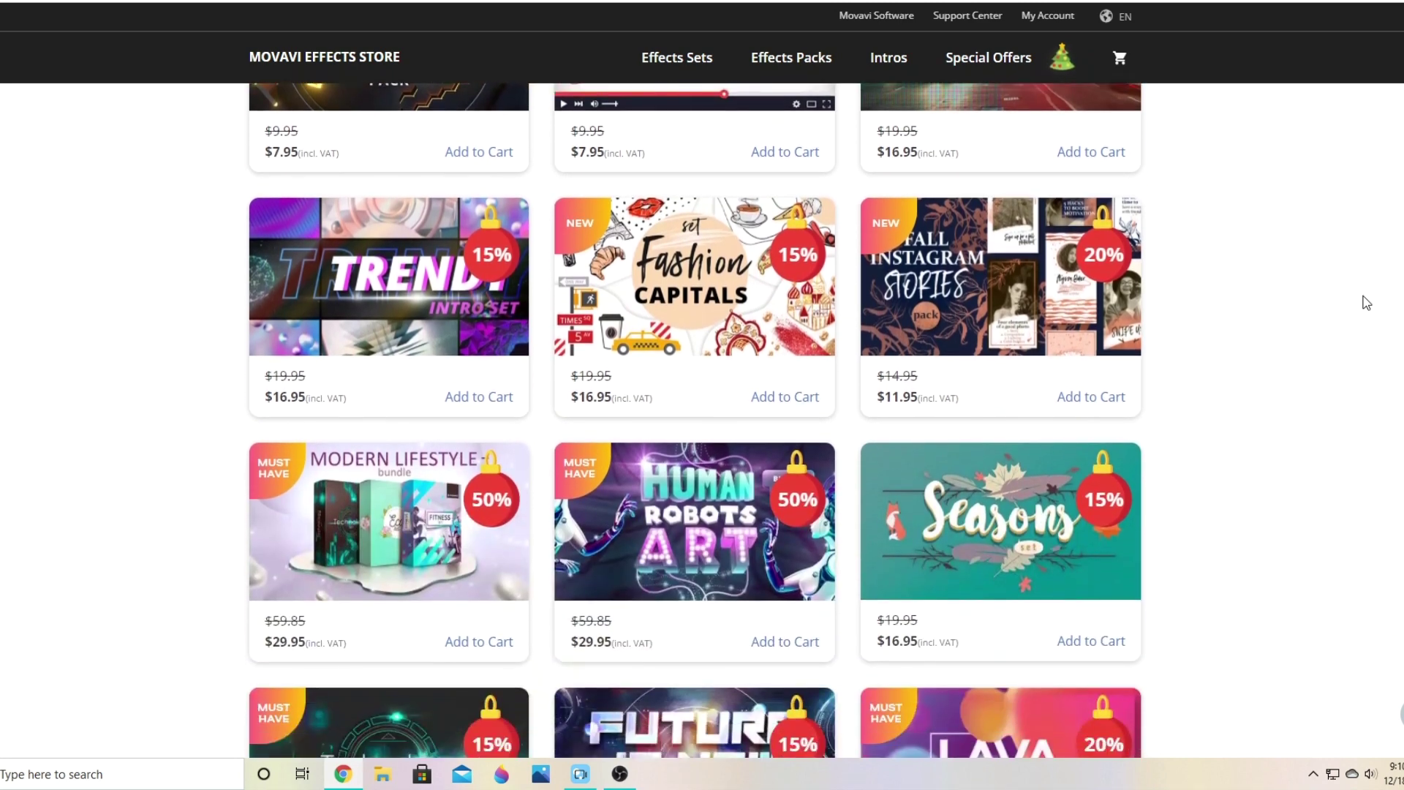
scroll(1366, 302, down, 5)
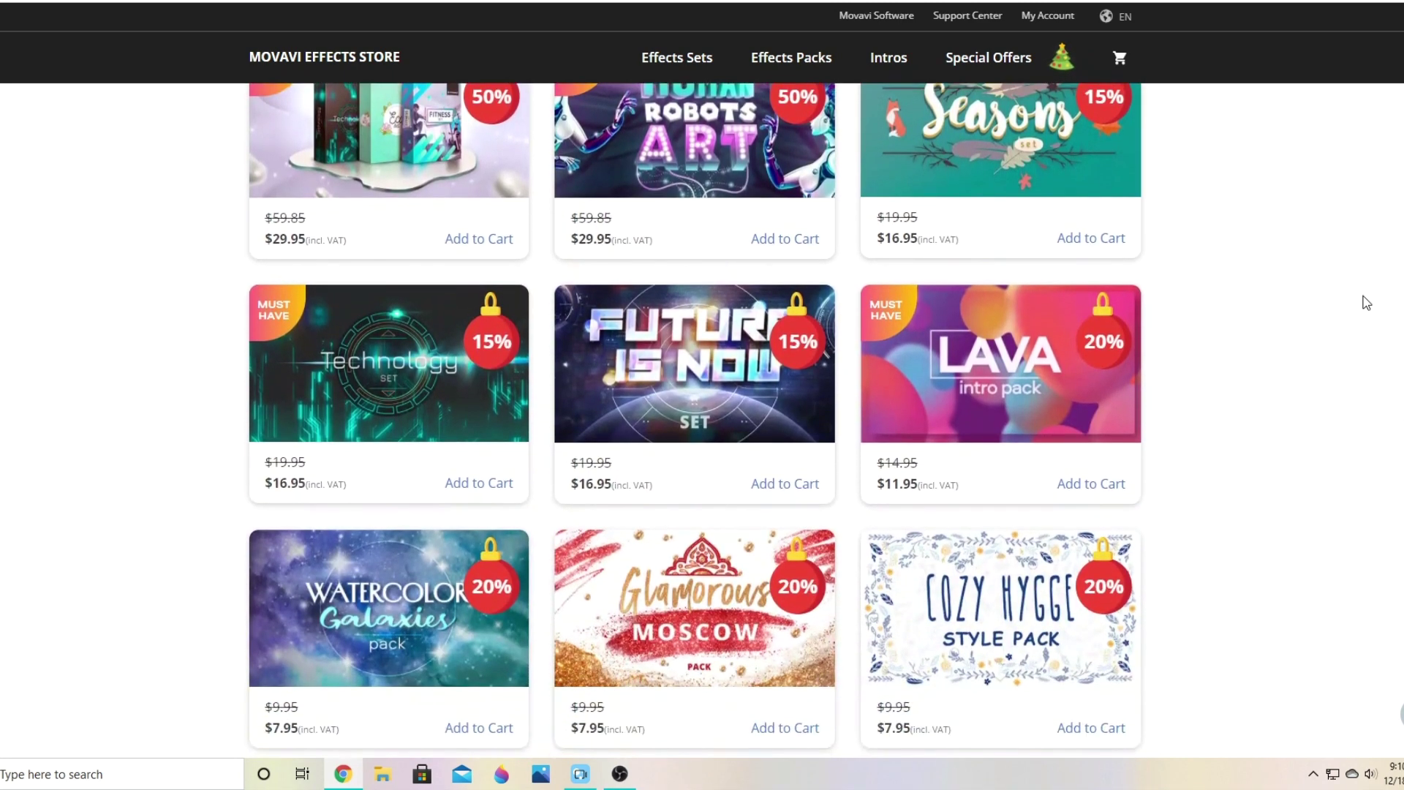
scroll(1366, 302, down, 4)
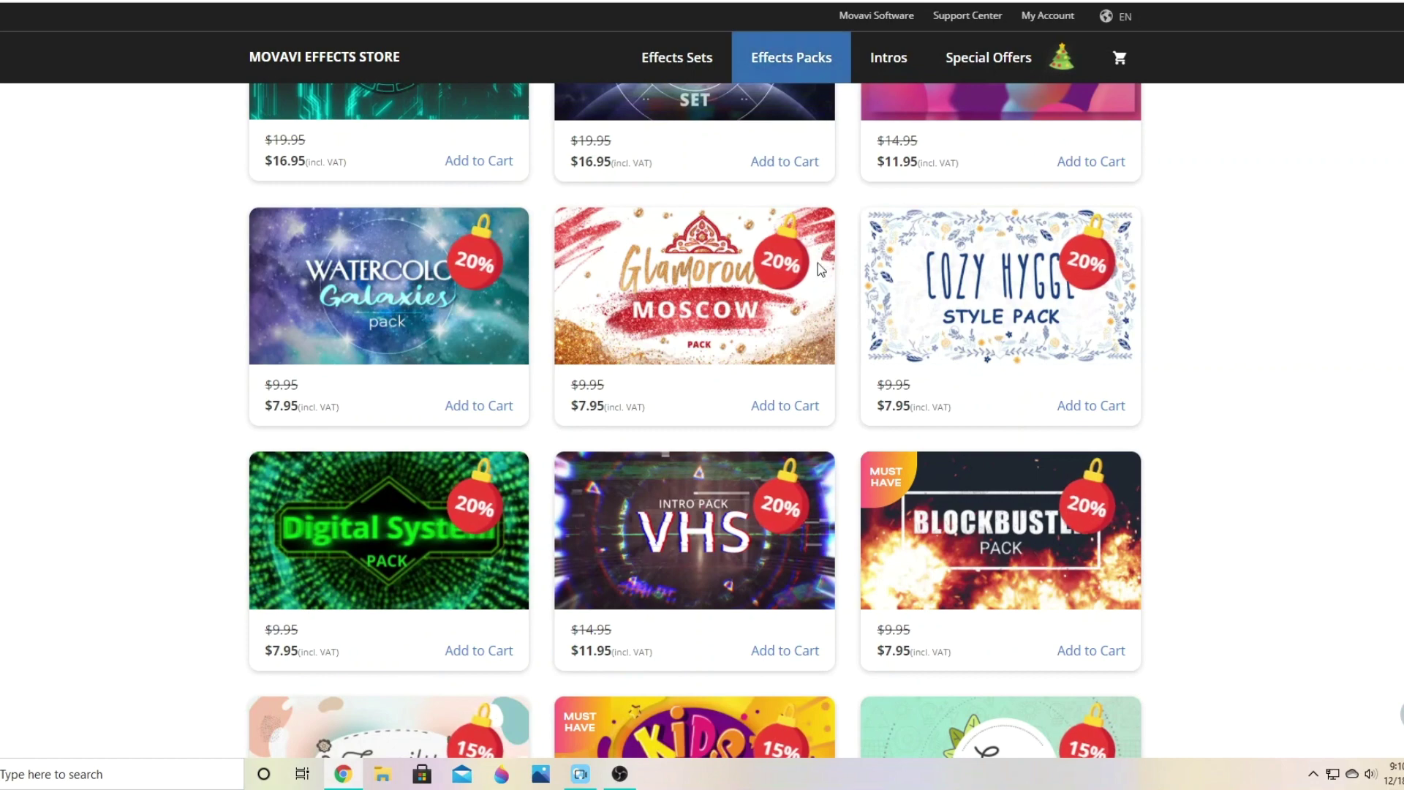
scroll(1139, 305, down, 6)
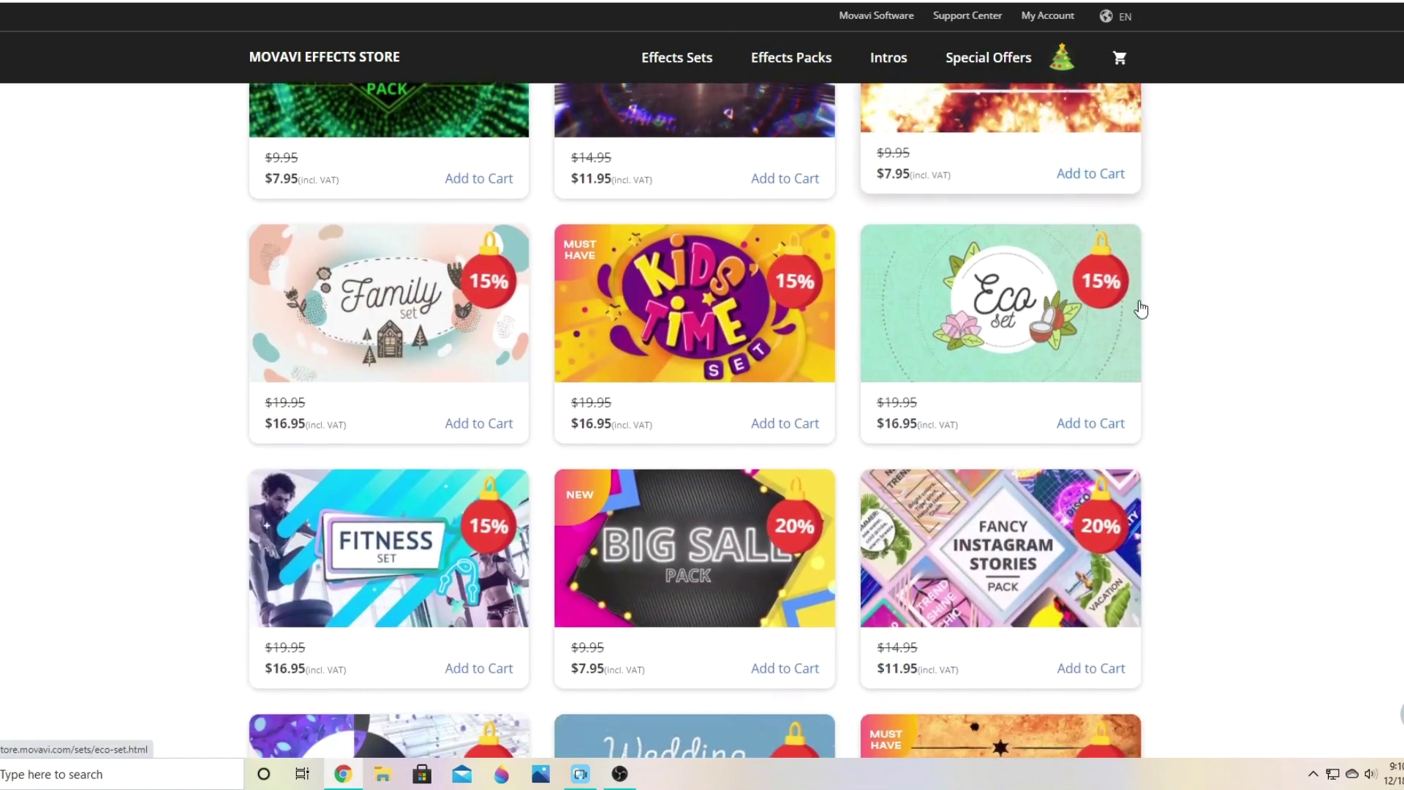
scroll(1141, 309, down, 5)
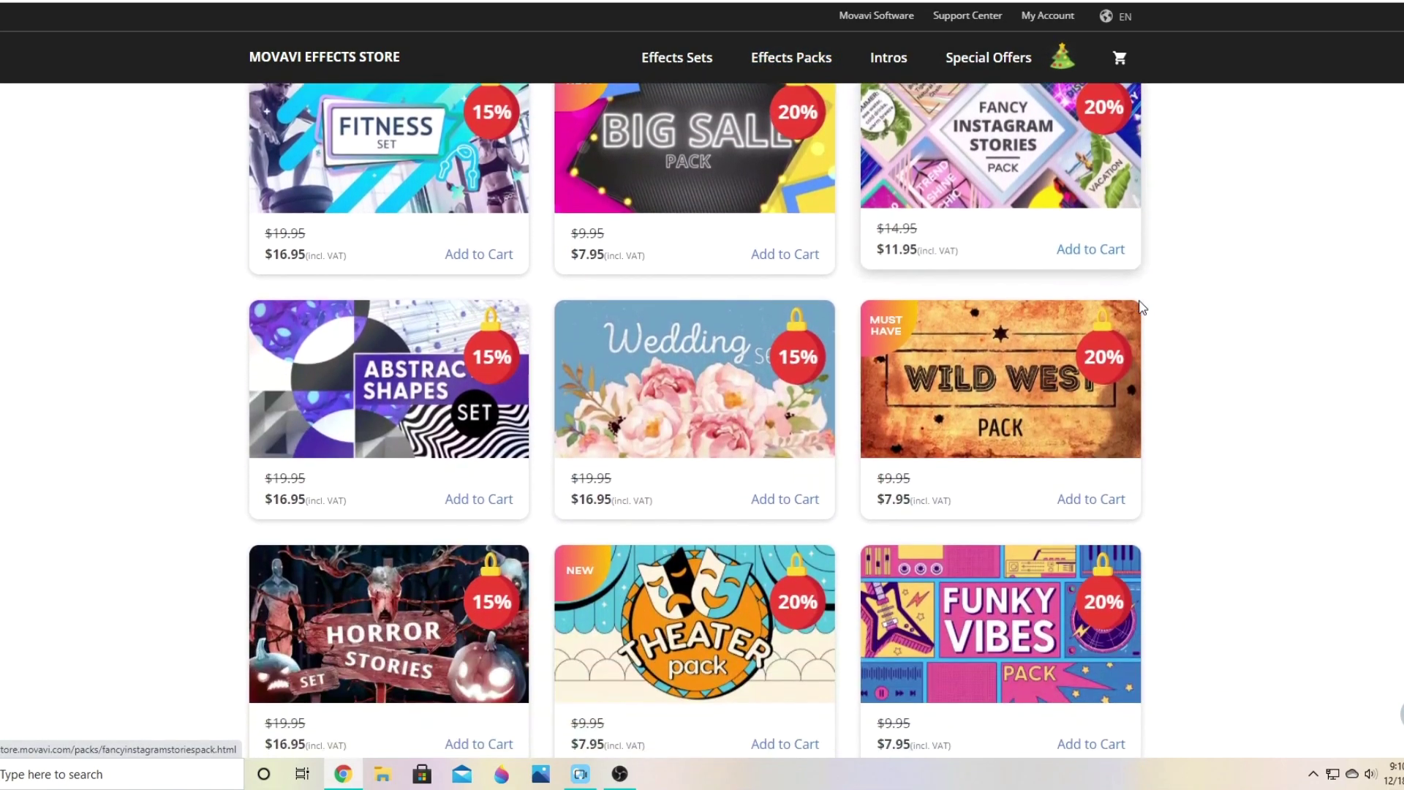
scroll(1142, 307, down, 5)
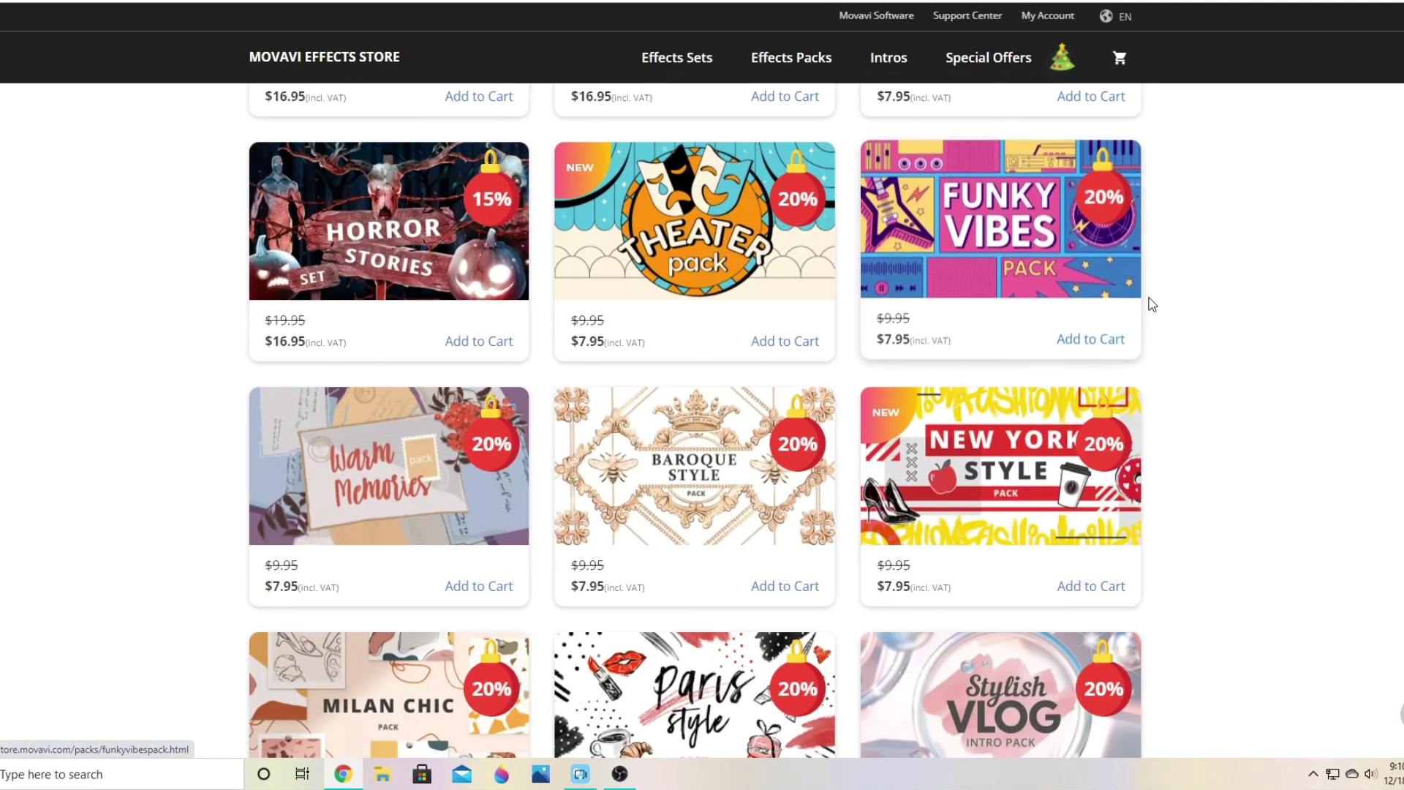
scroll(1154, 303, down, 5)
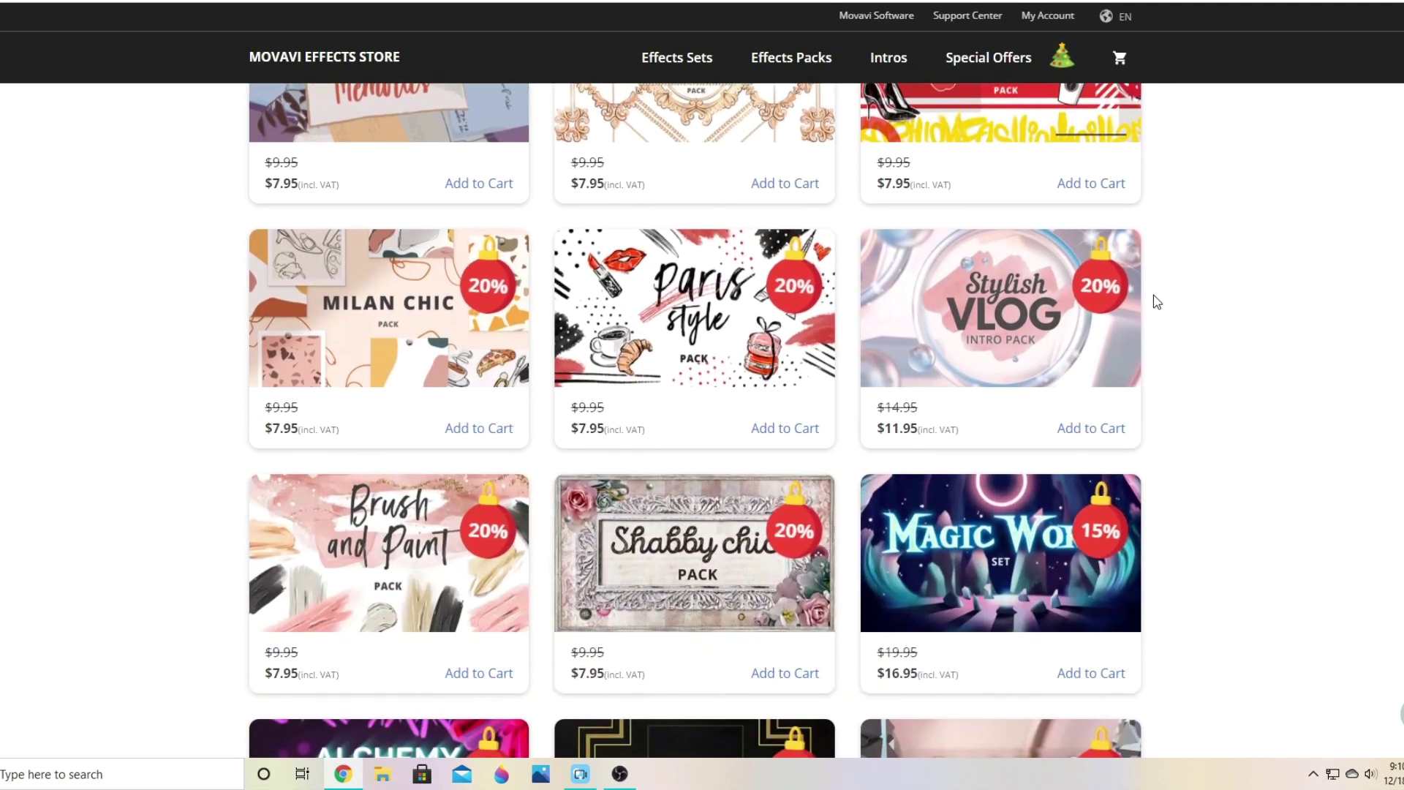
scroll(1156, 302, down, 5)
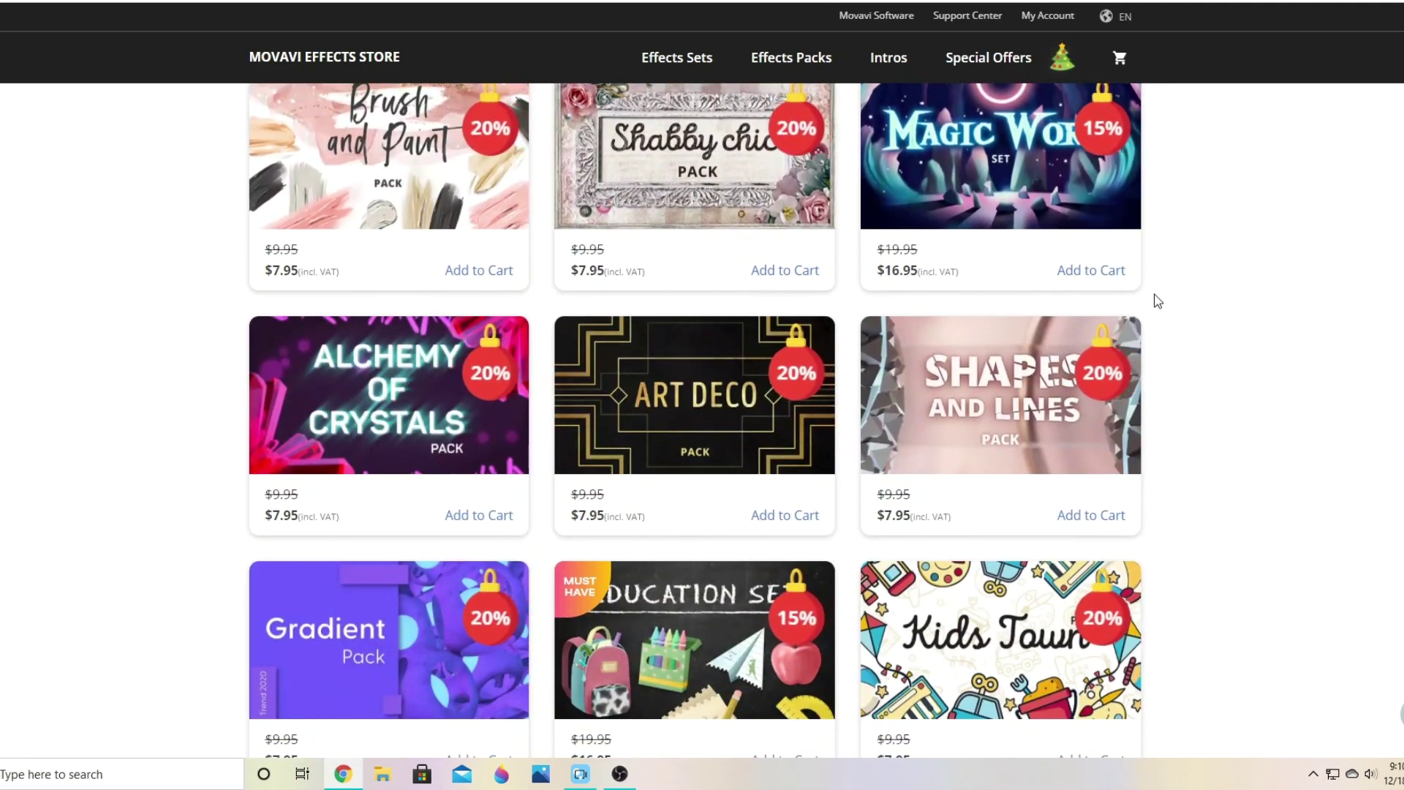
scroll(1155, 300, down, 5)
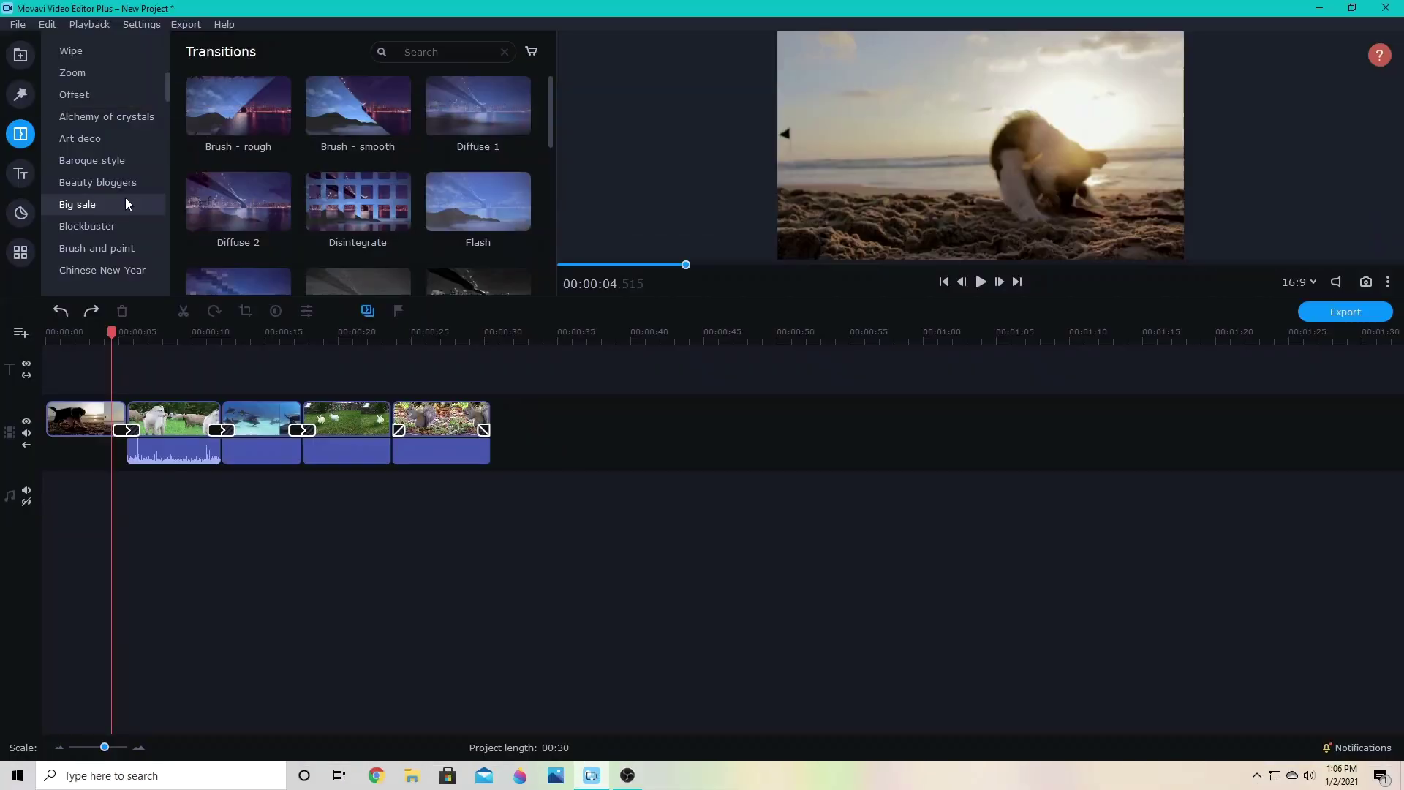
Browse transition categories from Christmas spirit and Organic food through Kids' festivities to Horror circus
scroll(120, 205, down, 3)
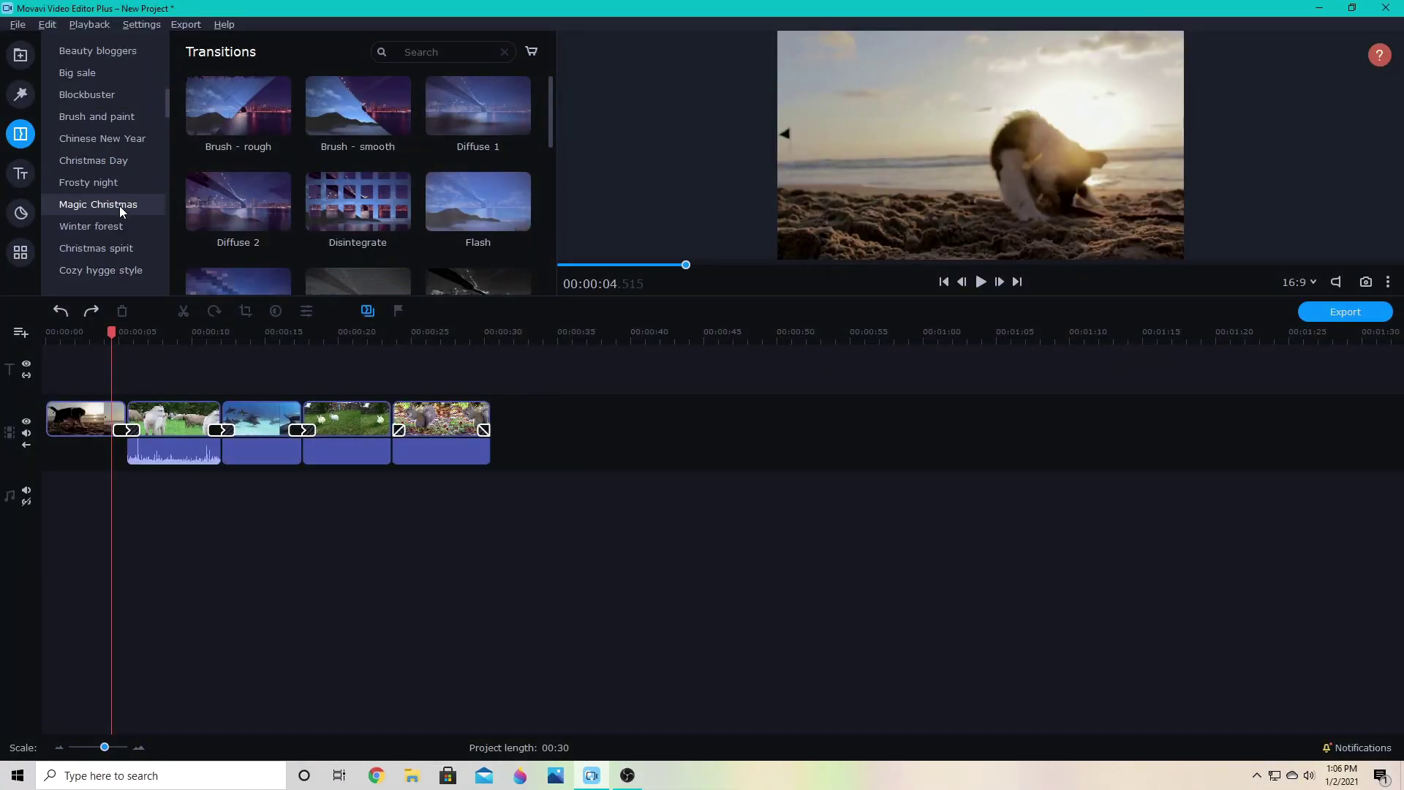
click(117, 182)
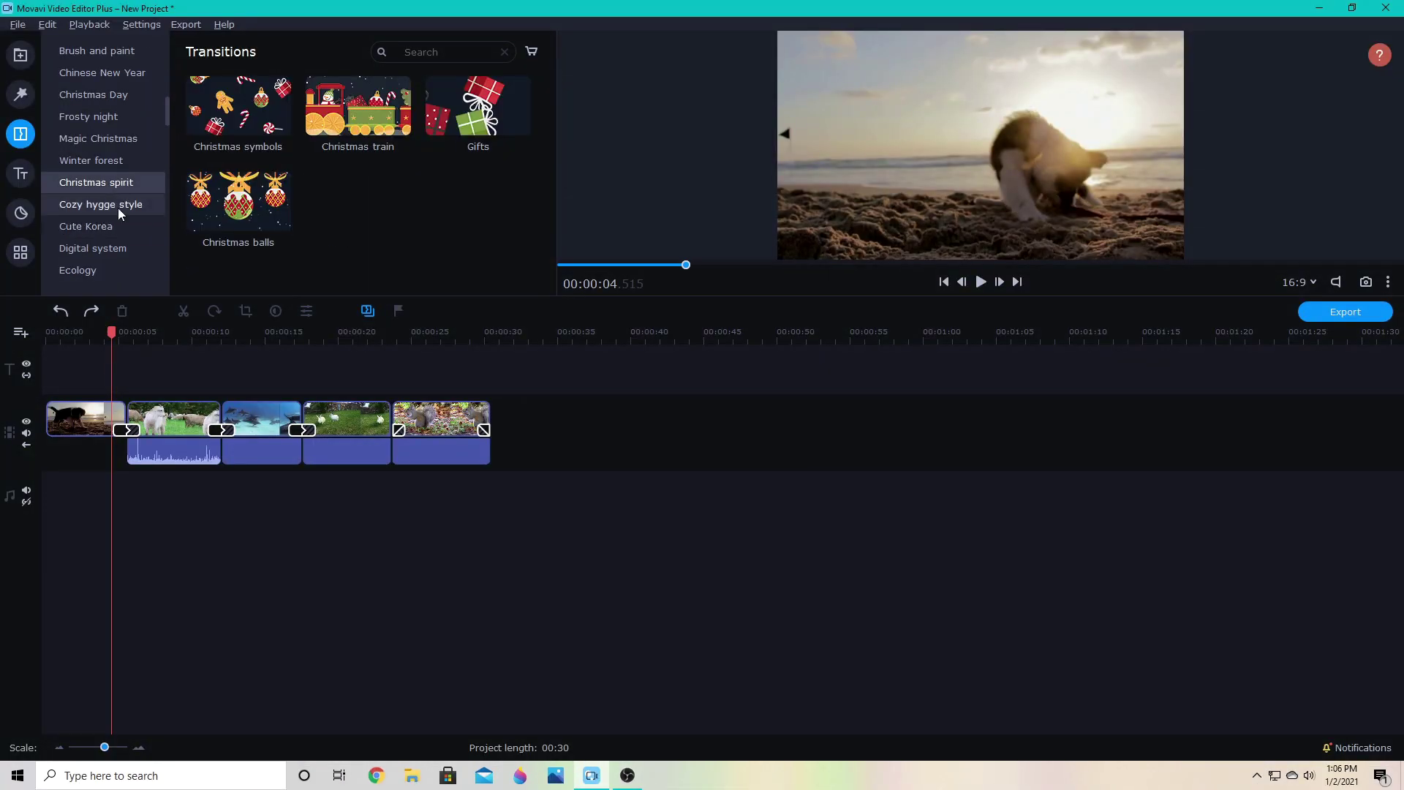
click(118, 224)
scroll(132, 253, down, 1)
click(128, 228)
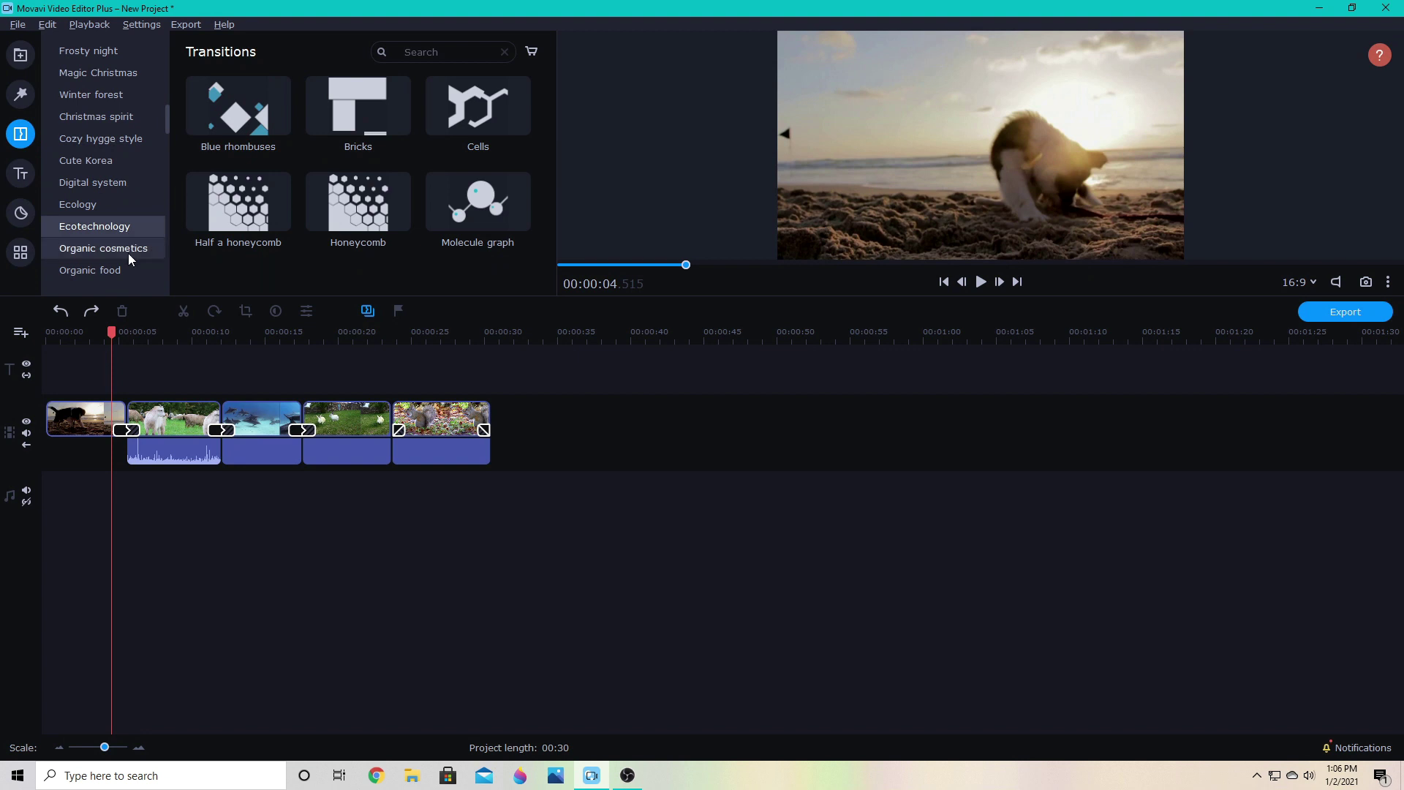
click(127, 269)
scroll(121, 242, down, 1)
click(120, 236)
scroll(109, 242, down, 1)
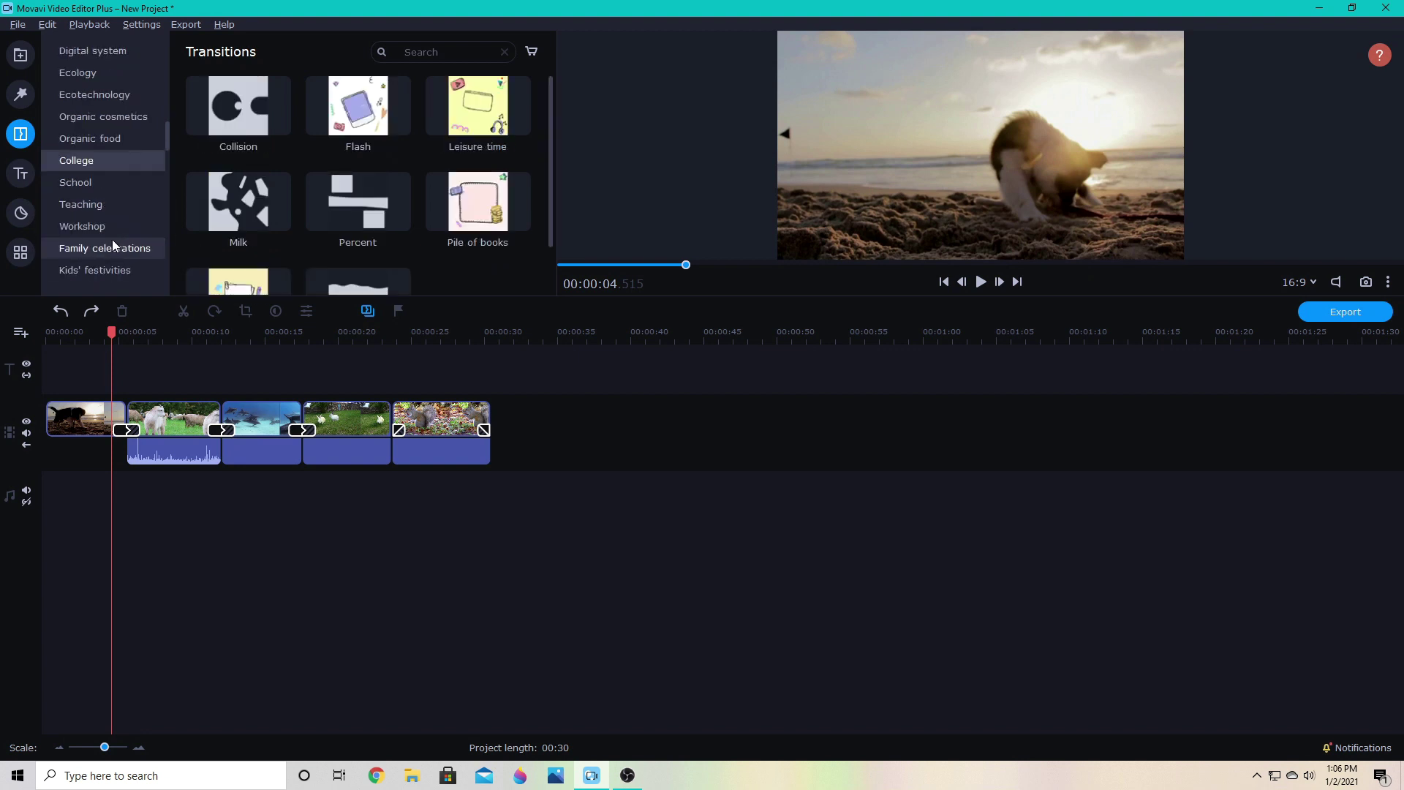
click(109, 220)
scroll(110, 218, down, 1)
click(106, 210)
click(113, 250)
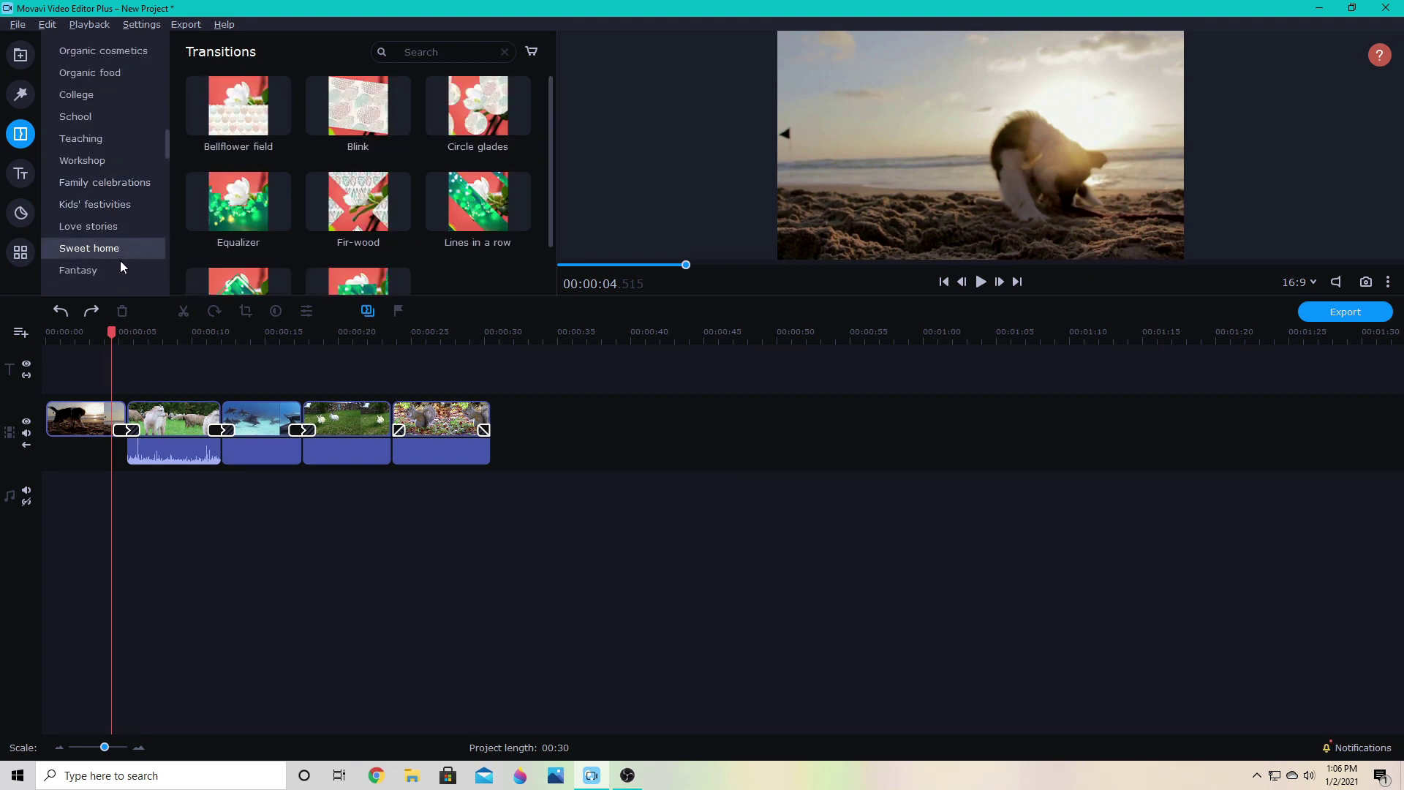
click(108, 210)
scroll(106, 245, down, 3)
click(104, 185)
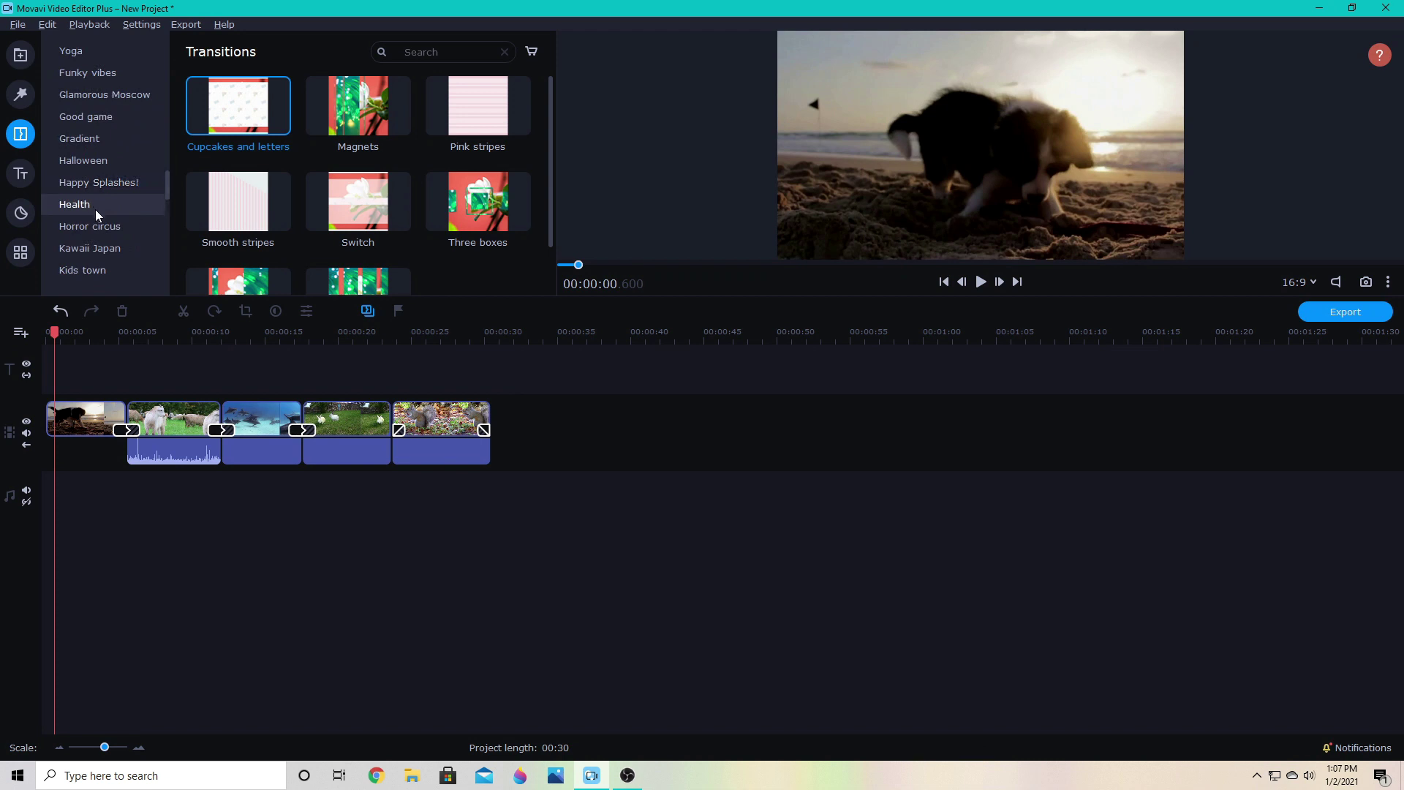
click(101, 226)
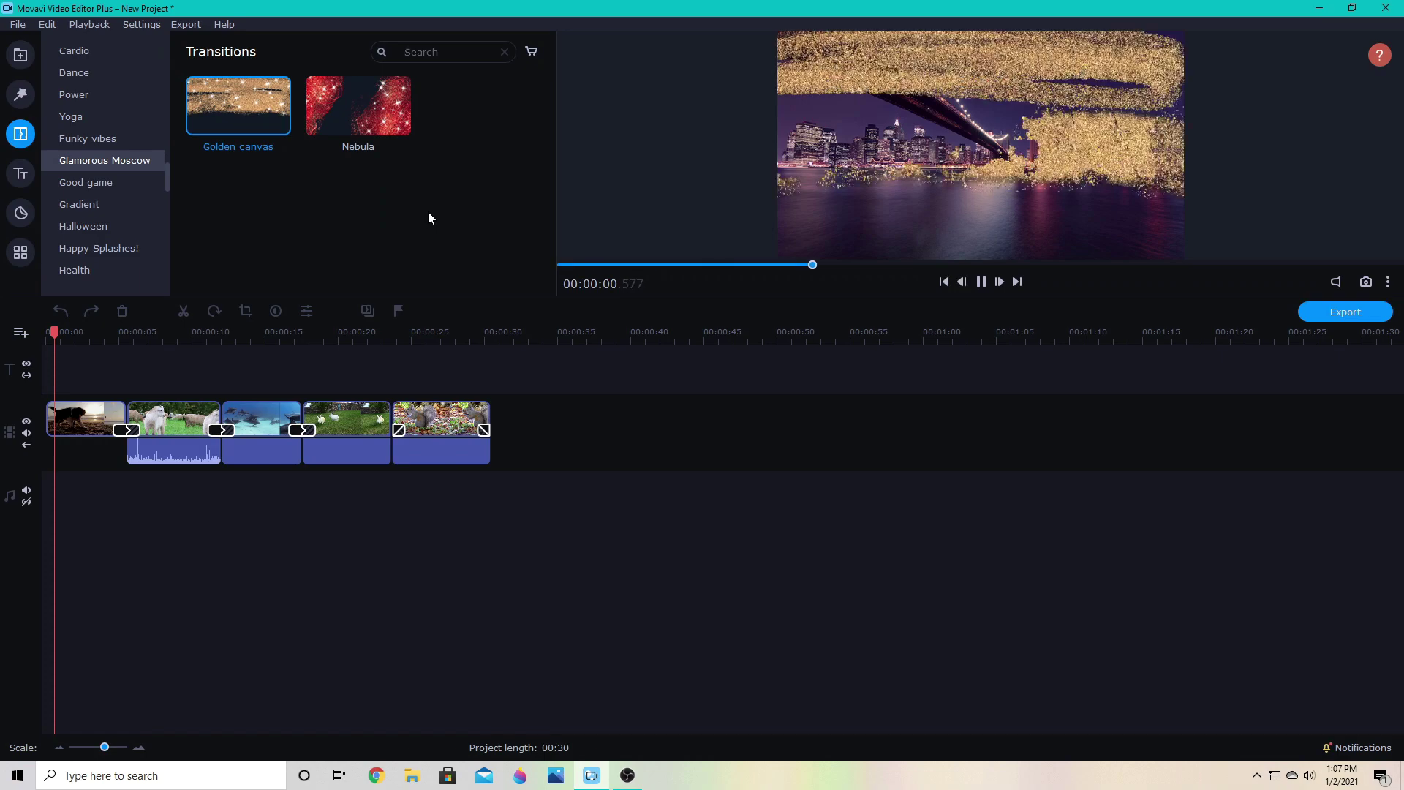
scroll(65, 161, up, 5)
Preview the Digital system transition category
click(82, 116)
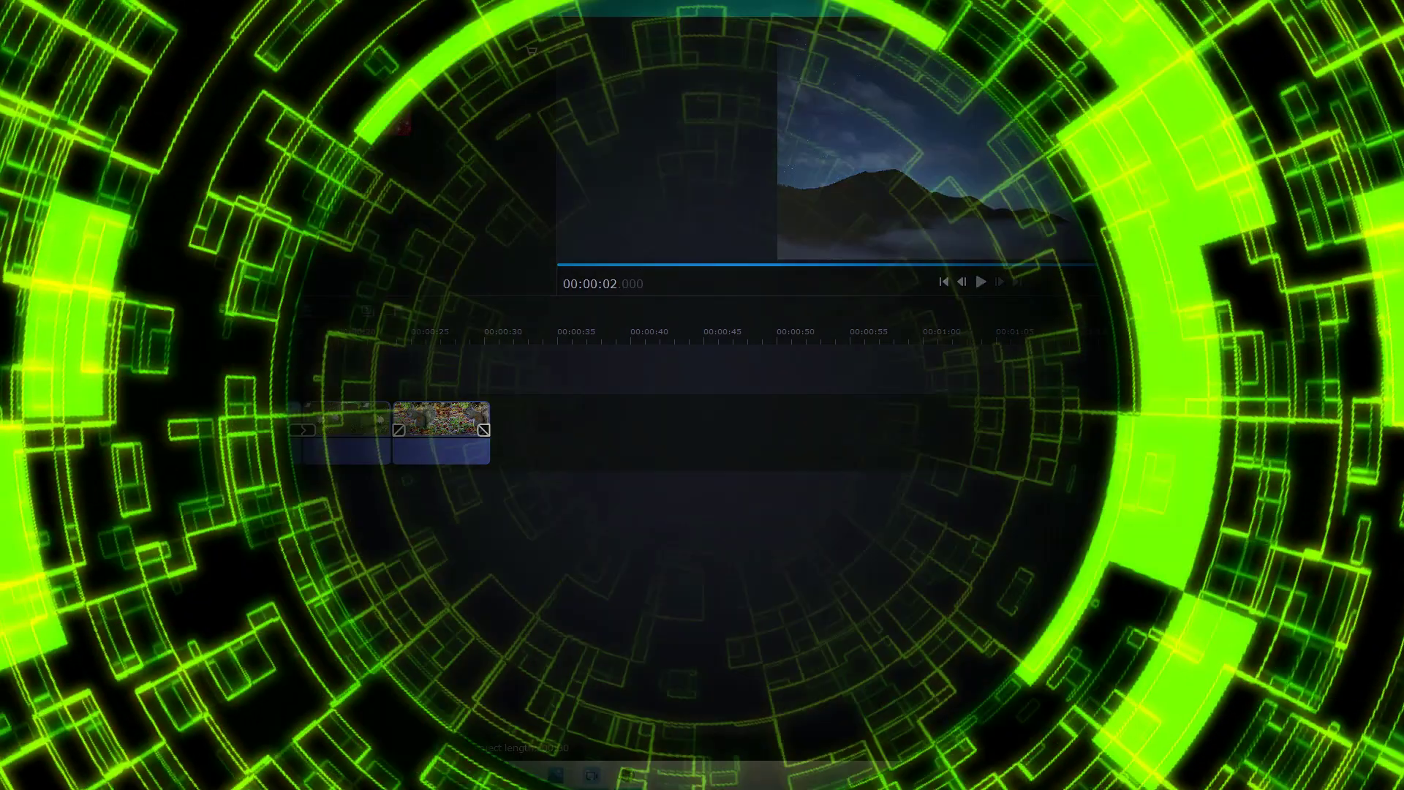